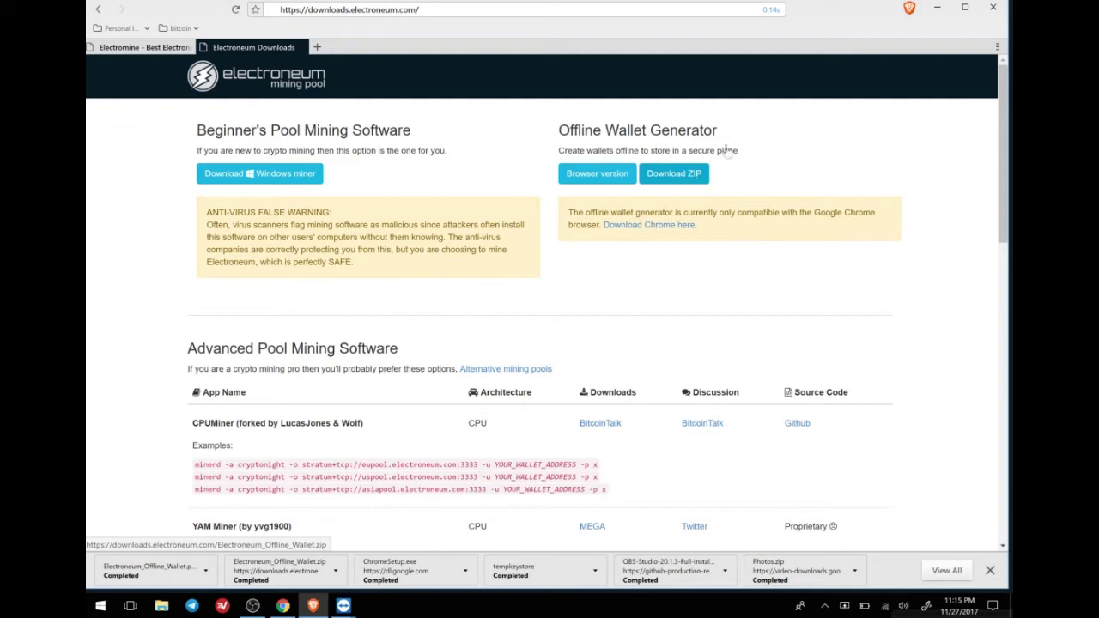
Minimise the browser to show the desktop with the Electroneum ZIP archive and wallet PDF.
left_click(936, 9)
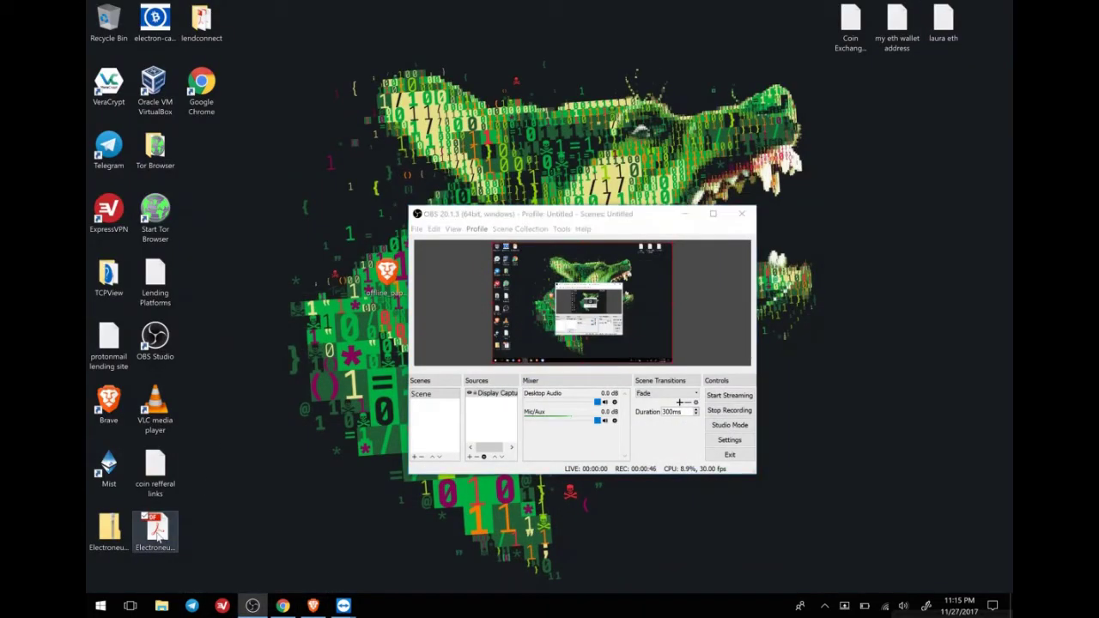
Open Electroneum_Offline_Wallet.pdf and select the three-line public wallet address below its QR code.
double_click(144, 534)
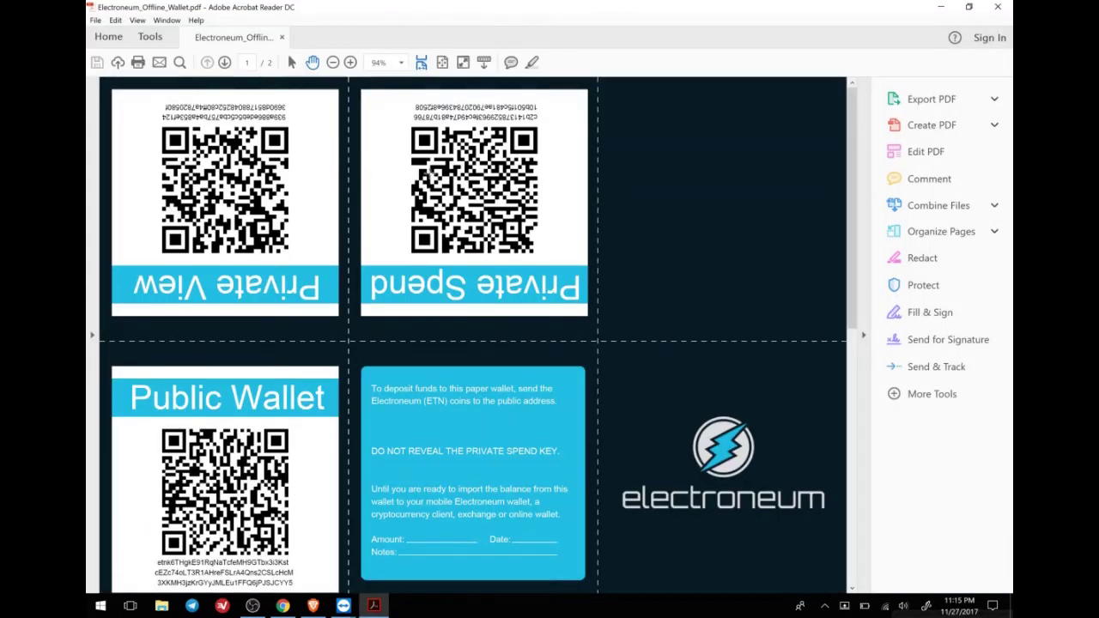
scroll(410, 172, "down", 2)
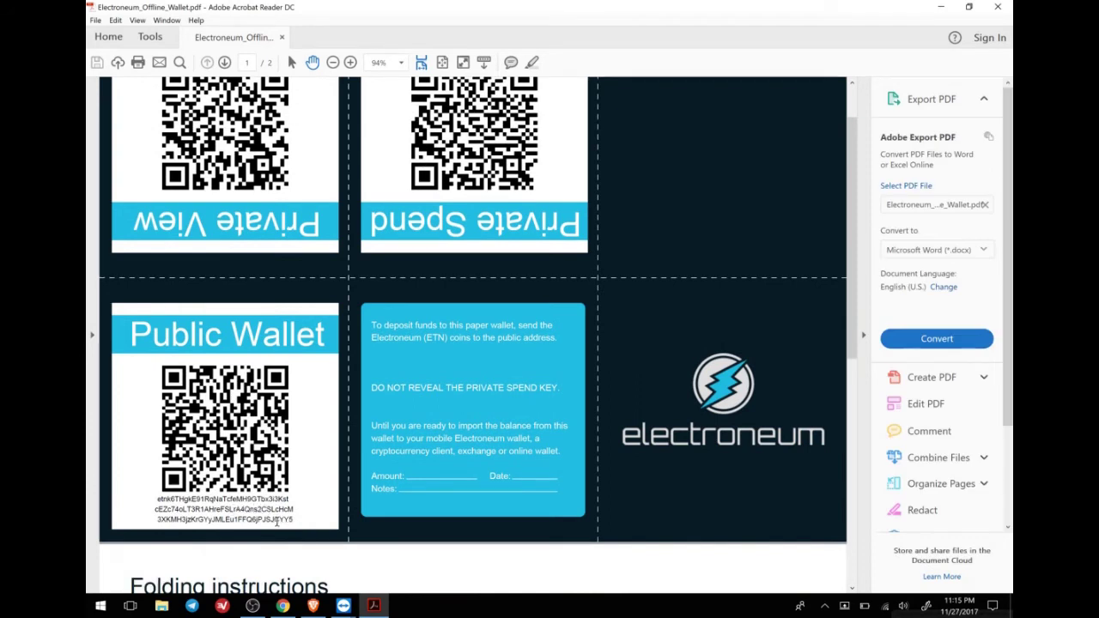
left_click_drag(294, 521, 181, 498)
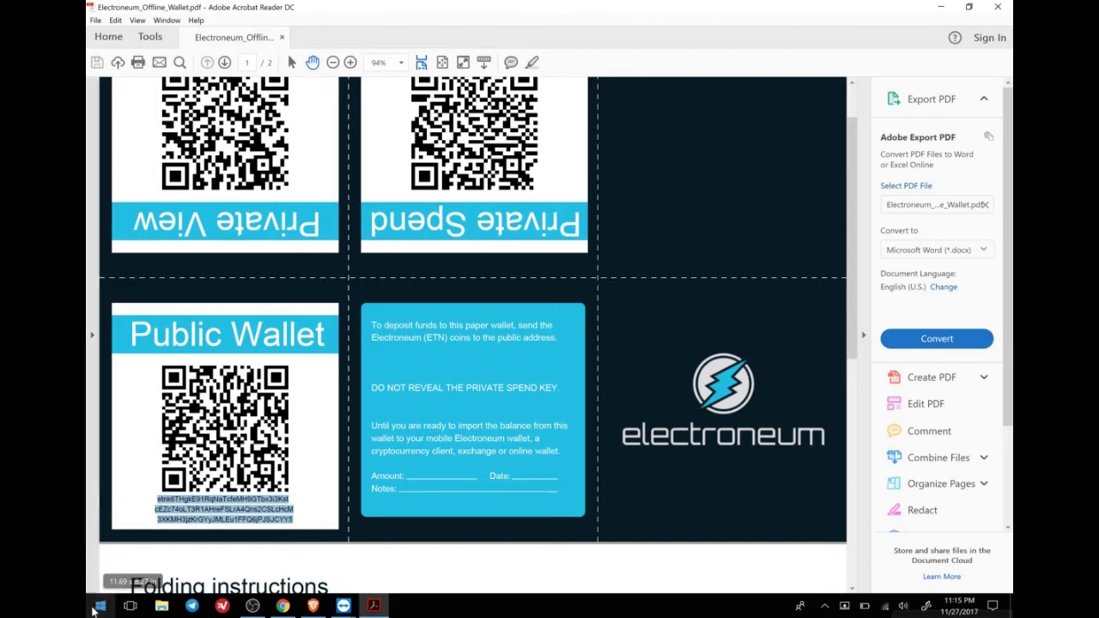
left_click(98, 607)
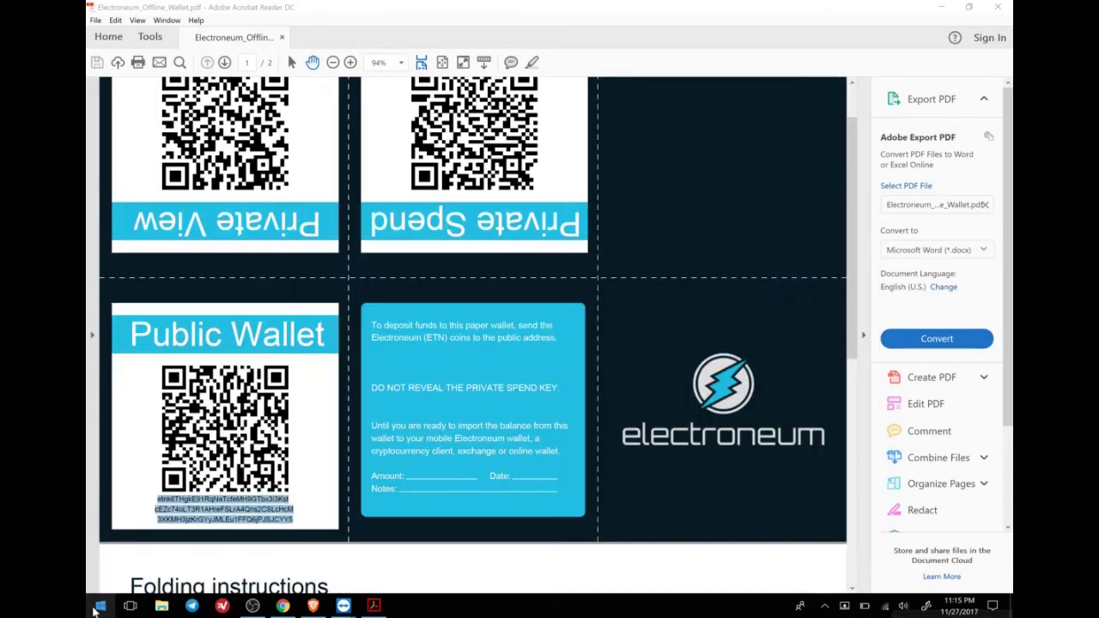
Paste the public wallet address into Notepad and join its three lines into one.
left_click(98, 607)
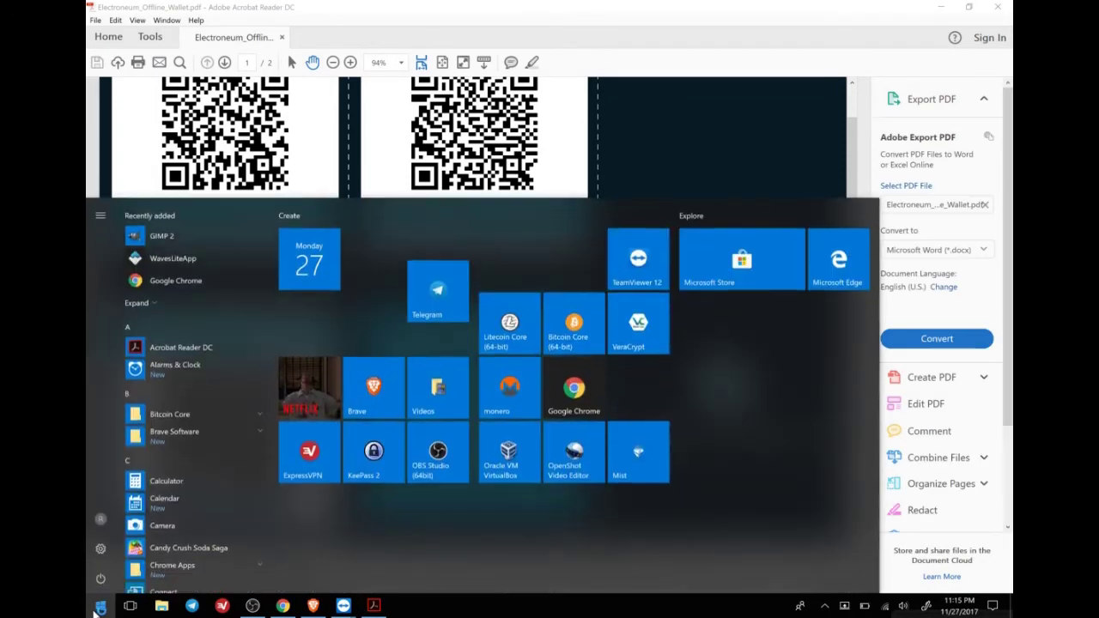
type("note")
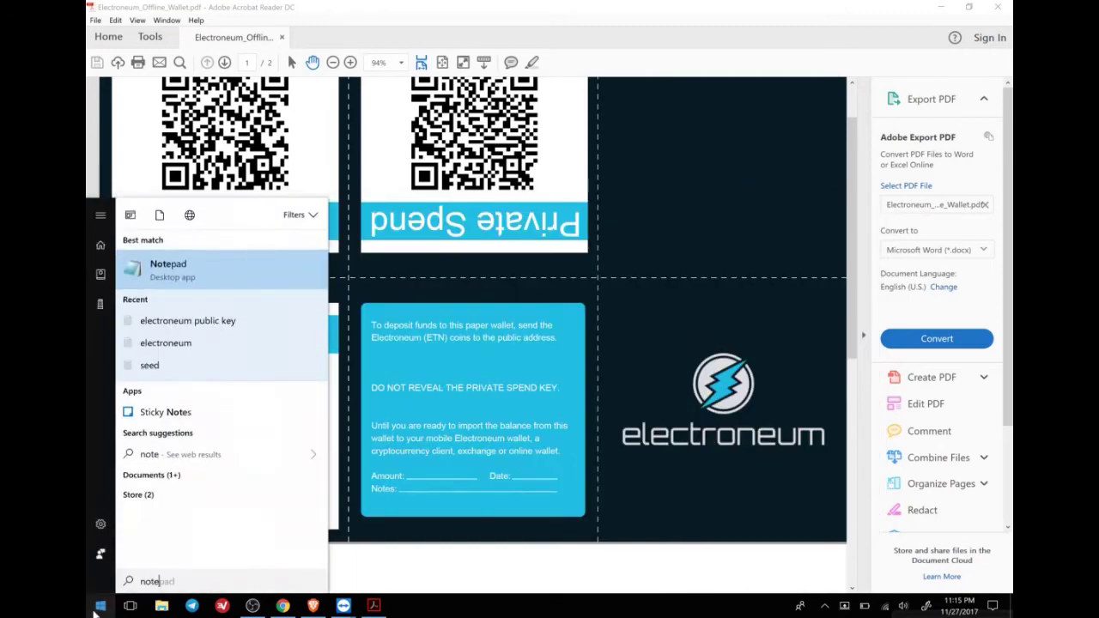
key("Return")
type("etnk6THgkE91RqNaTcfeMH9GTbx3i3Kst cEZc74oLT3R1AHreFSLrA4Qns2CSLcHcM 3XKMH3jzKrGYyJMLEu1FFQ6jPJSJCYY5")
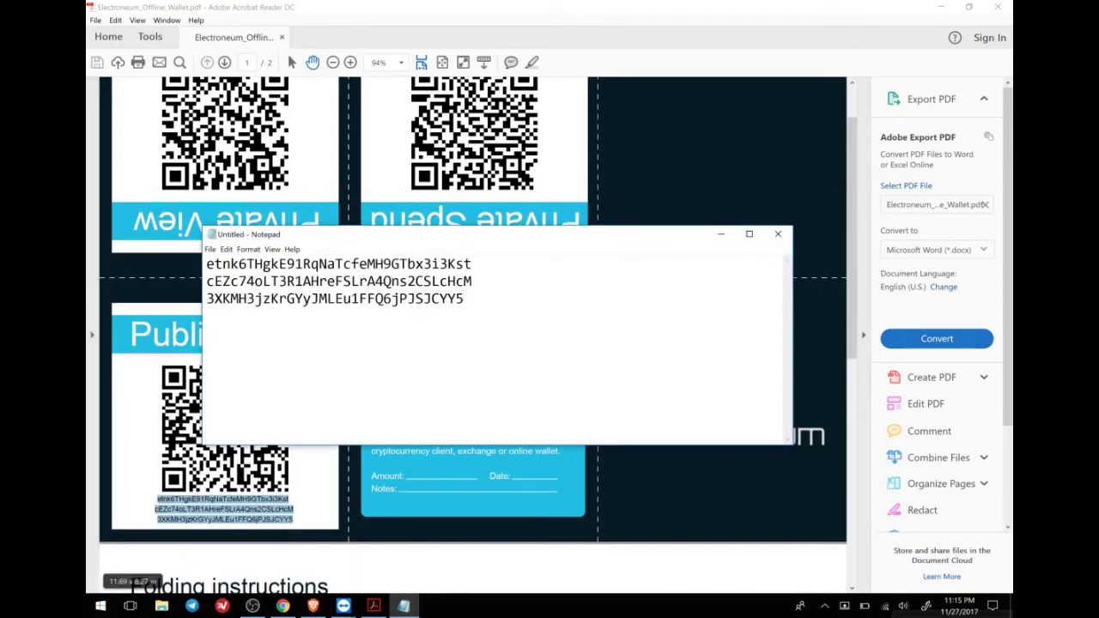
key("Delete")
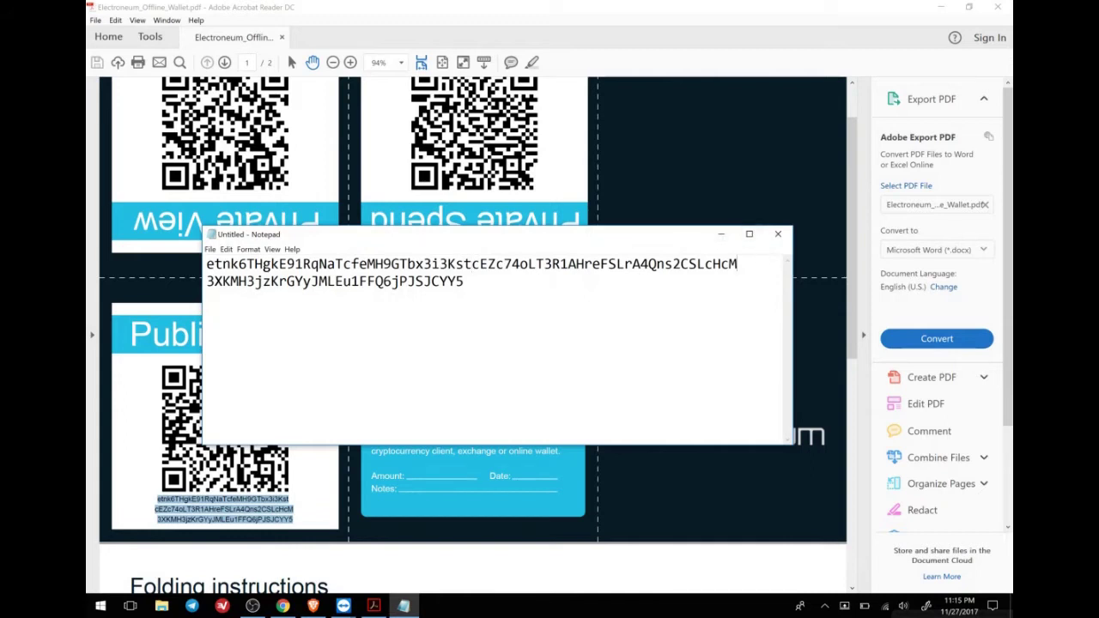
key("Delete")
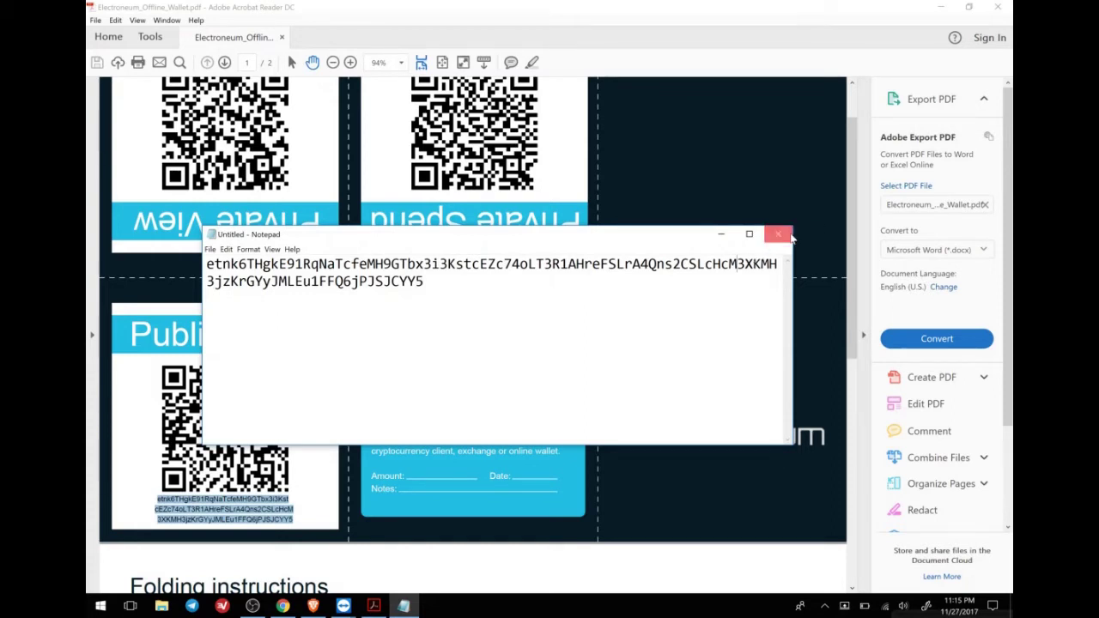
Close Notepad without saving, then close the wallet PDF.
left_click(789, 237)
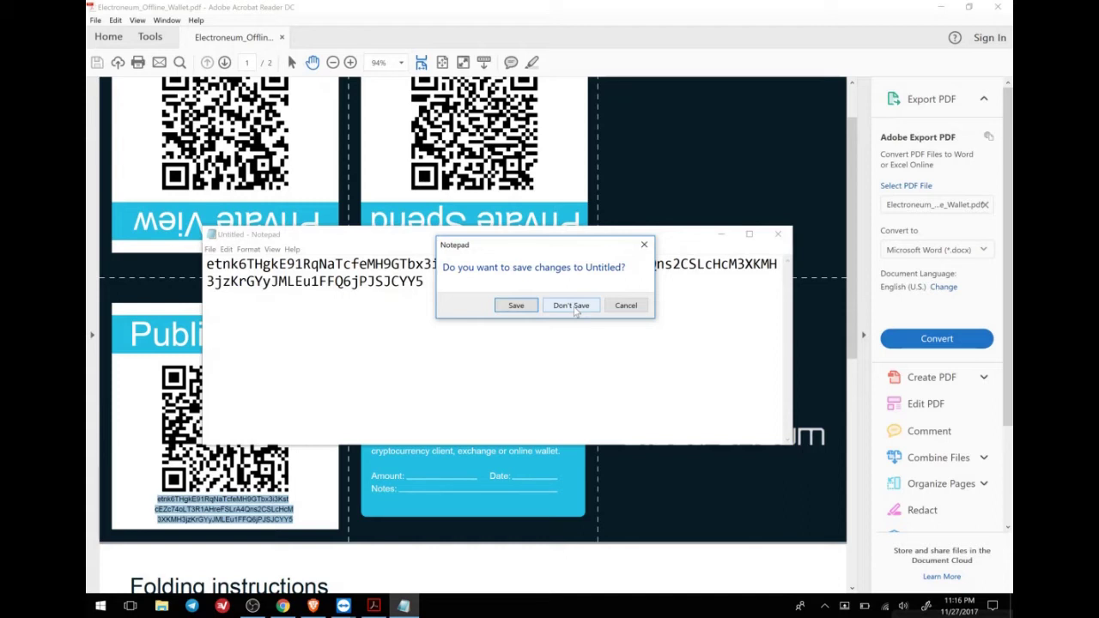
left_click(572, 305)
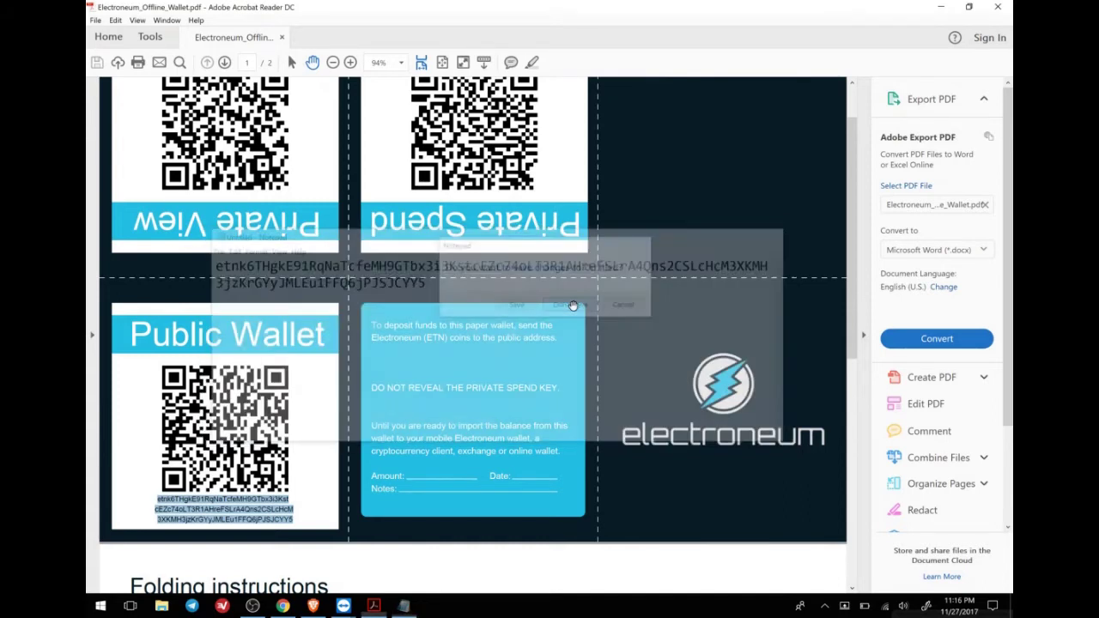
left_click(988, 8)
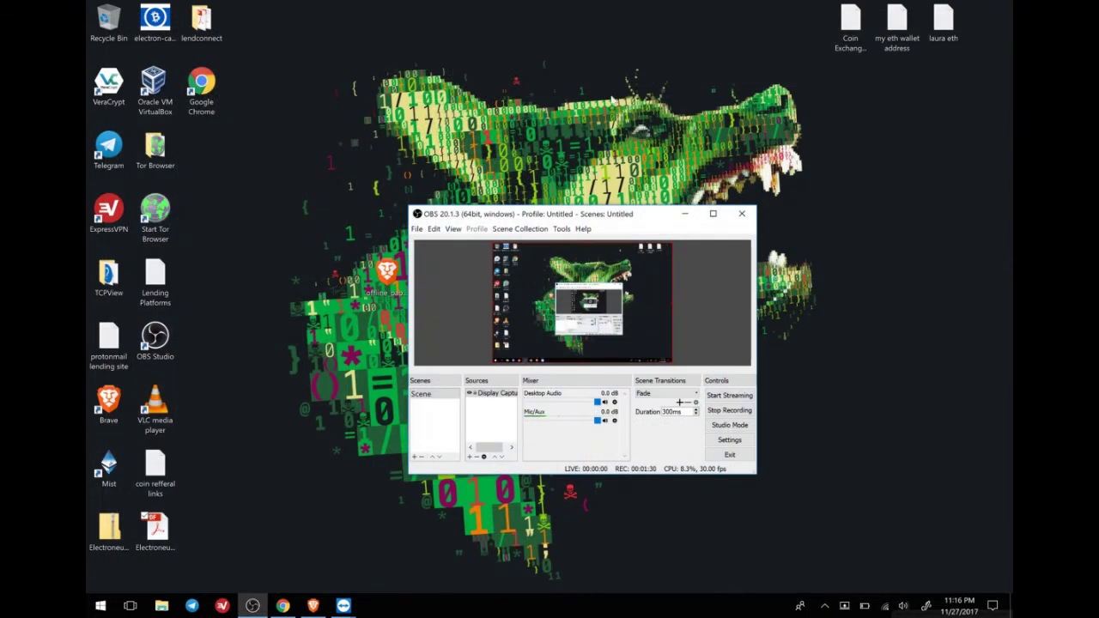
Minimise Chrome, restore the Brave browser and switch to the Electromine pool tab.
left_click(290, 607)
left_click(292, 607)
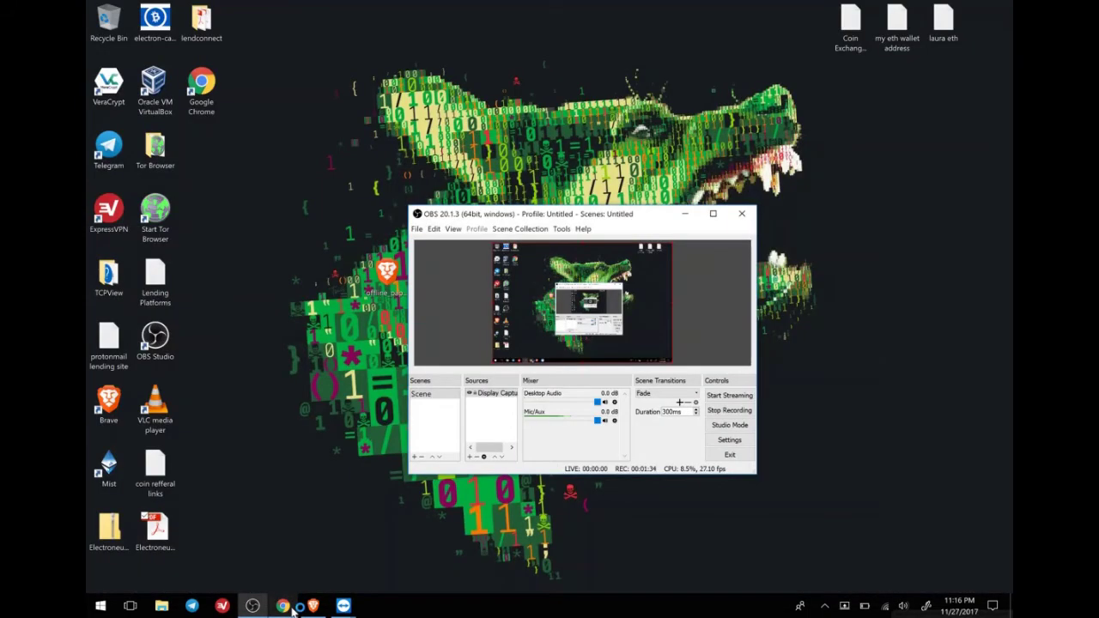
left_click(323, 607)
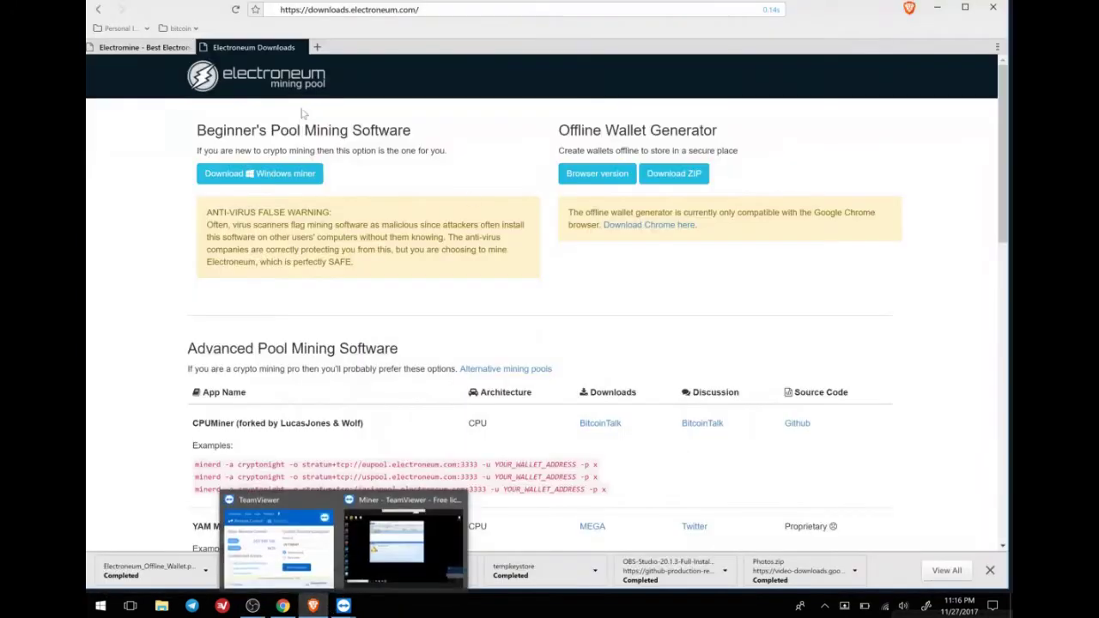
left_click(142, 51)
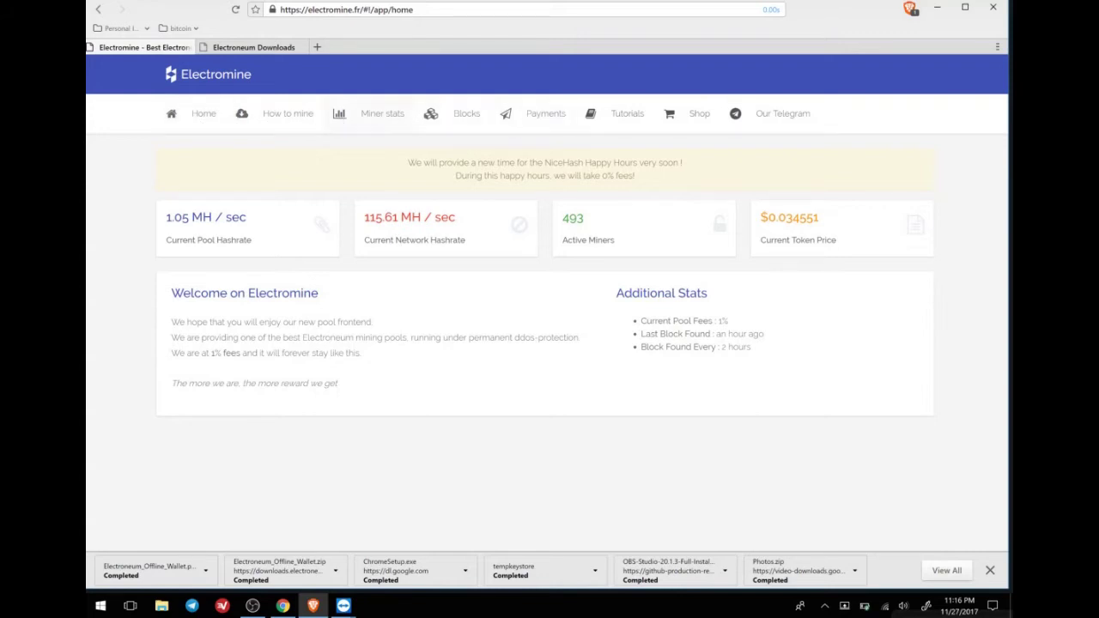
View Electromine's miner stats (0 H/sec current hashrate), then open the How to mine guide.
left_click(395, 115)
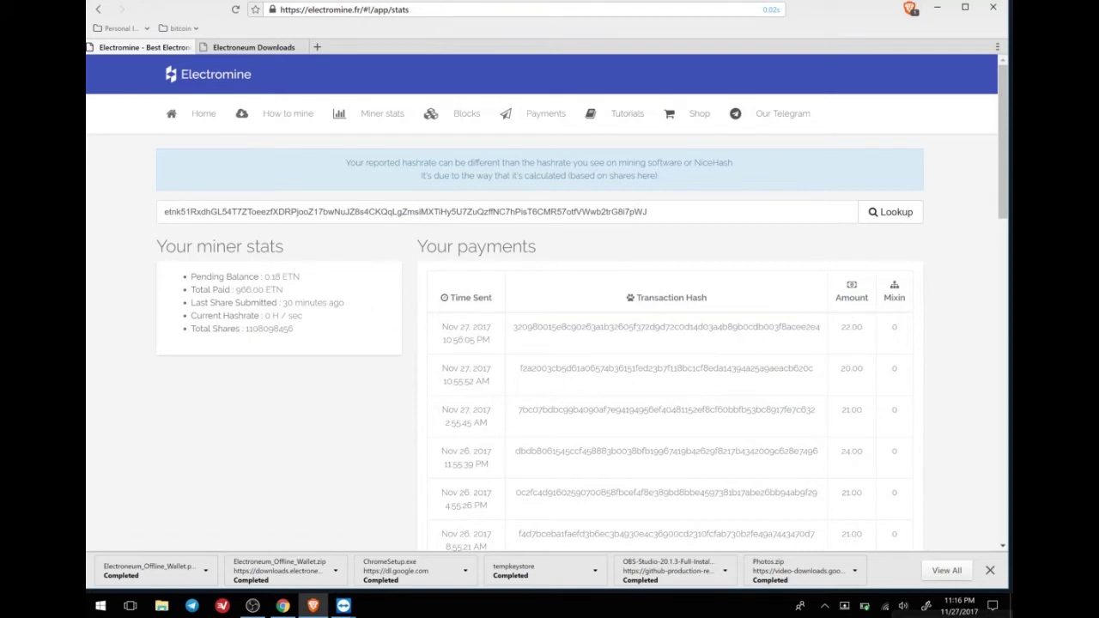
left_click(252, 607)
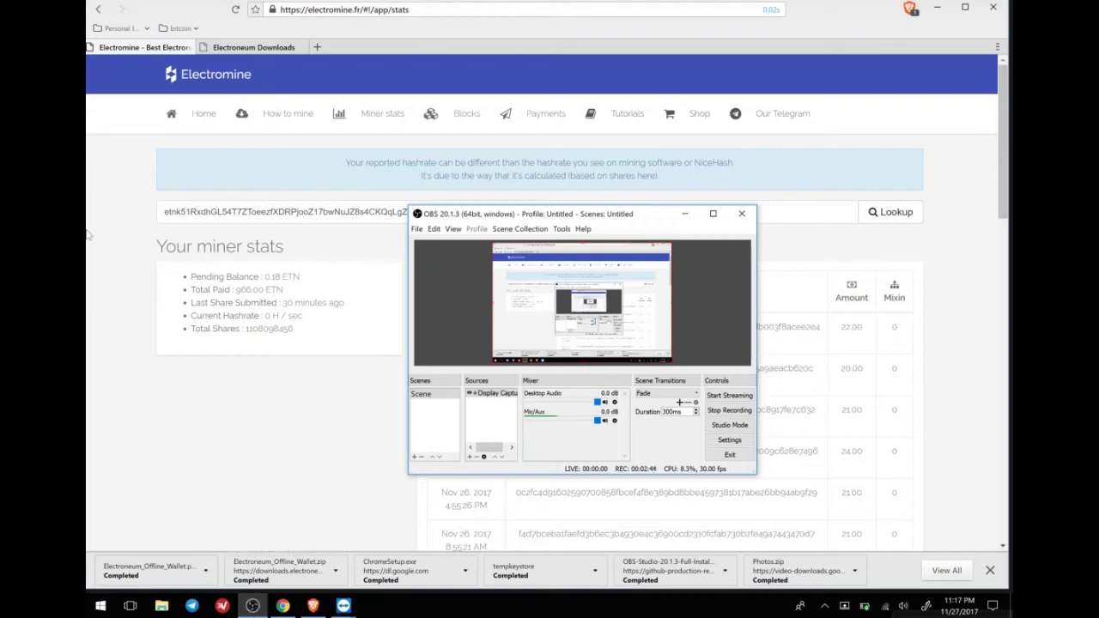
left_click(300, 119)
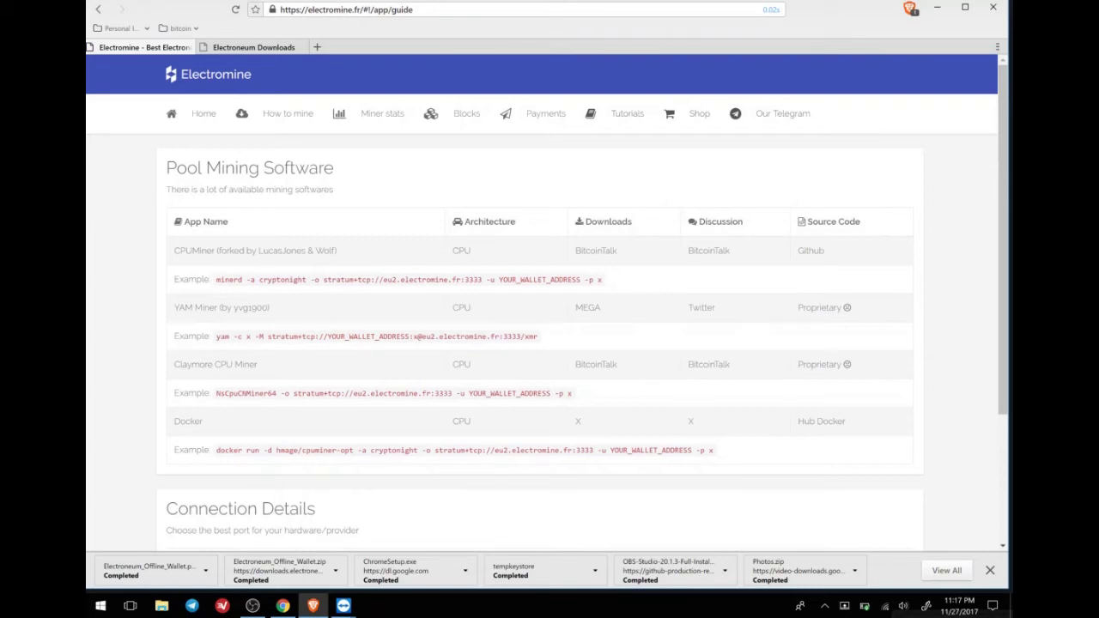
Select stratum+tcp://eu2.electromine.fr:3333 from the CPUMiner example and switch to the Miner TeamViewer session.
left_click_drag(324, 280, 483, 280)
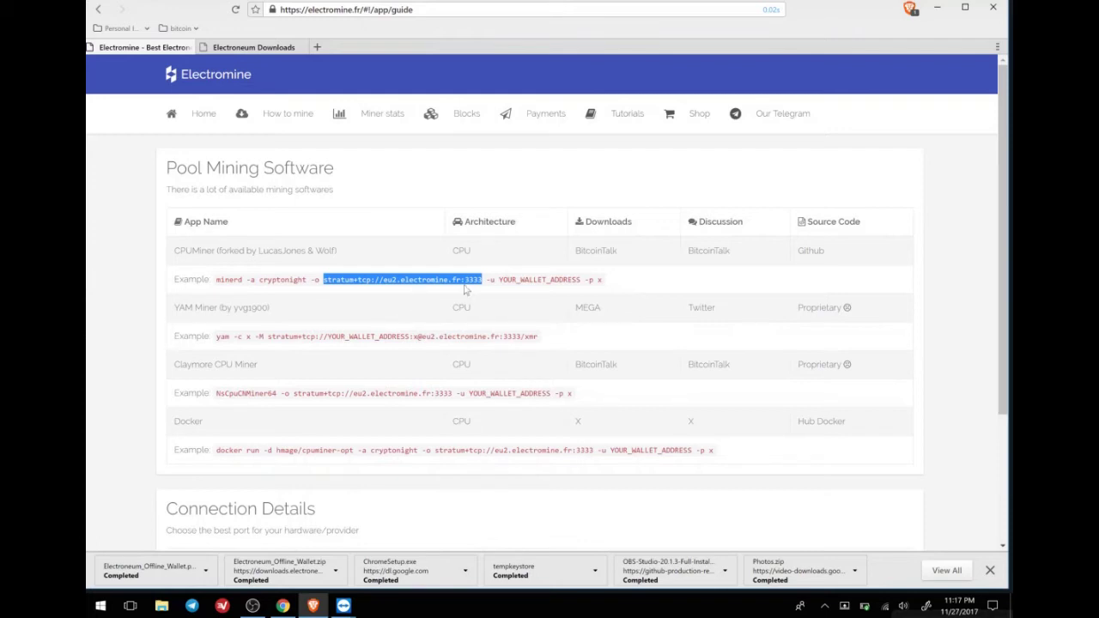
scroll(505, 326, "down", 2)
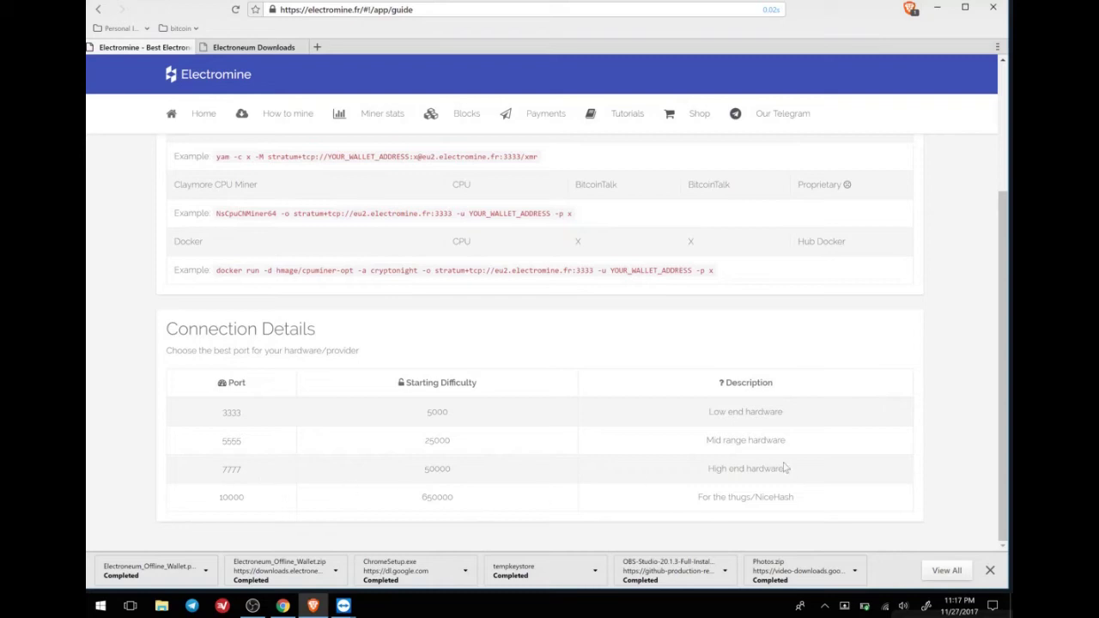
scroll(784, 464, "up", 2)
left_click_drag(323, 211, 481, 211)
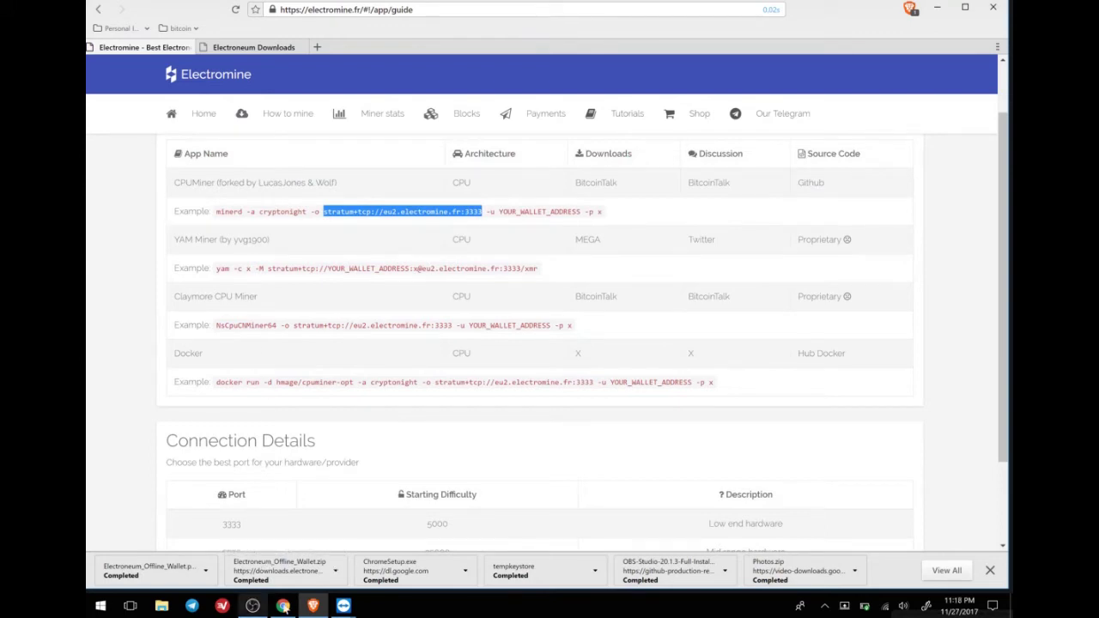
mouse_move(348, 606)
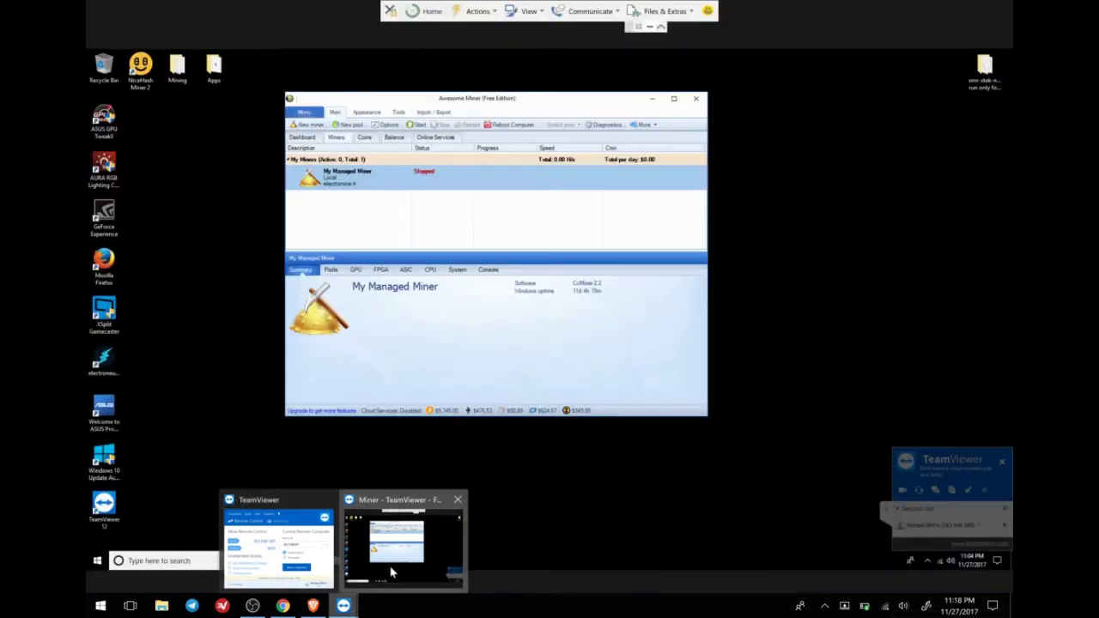
left_click(390, 571)
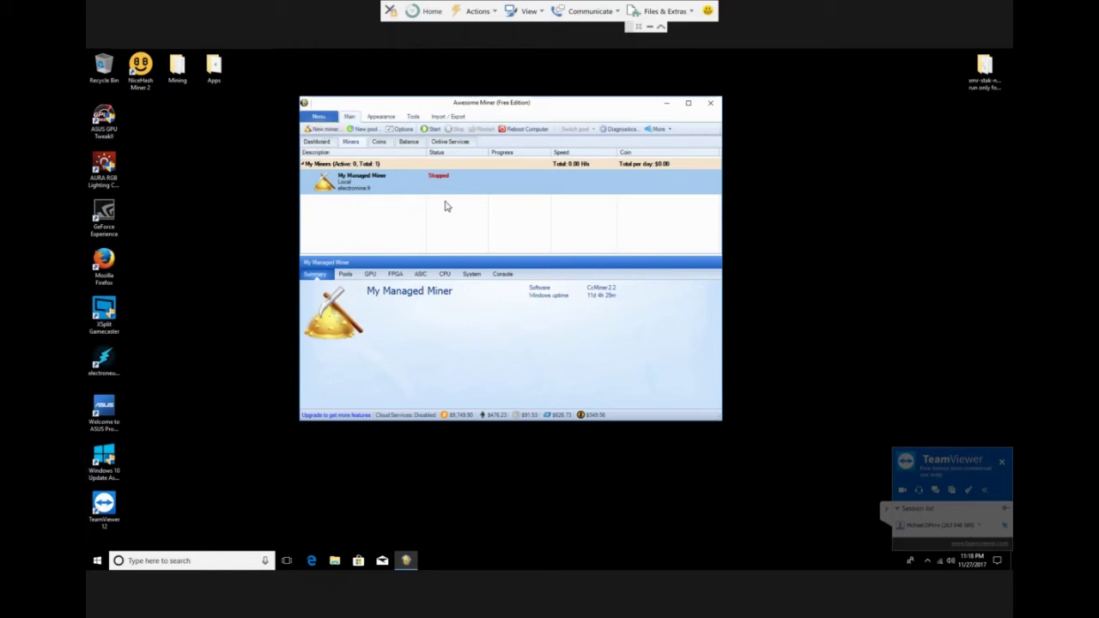
Open the electromine.fr pool's properties from Options > Pools to see its stratum+tcp://eu.electromine.fr:7777 server.
left_click(401, 129)
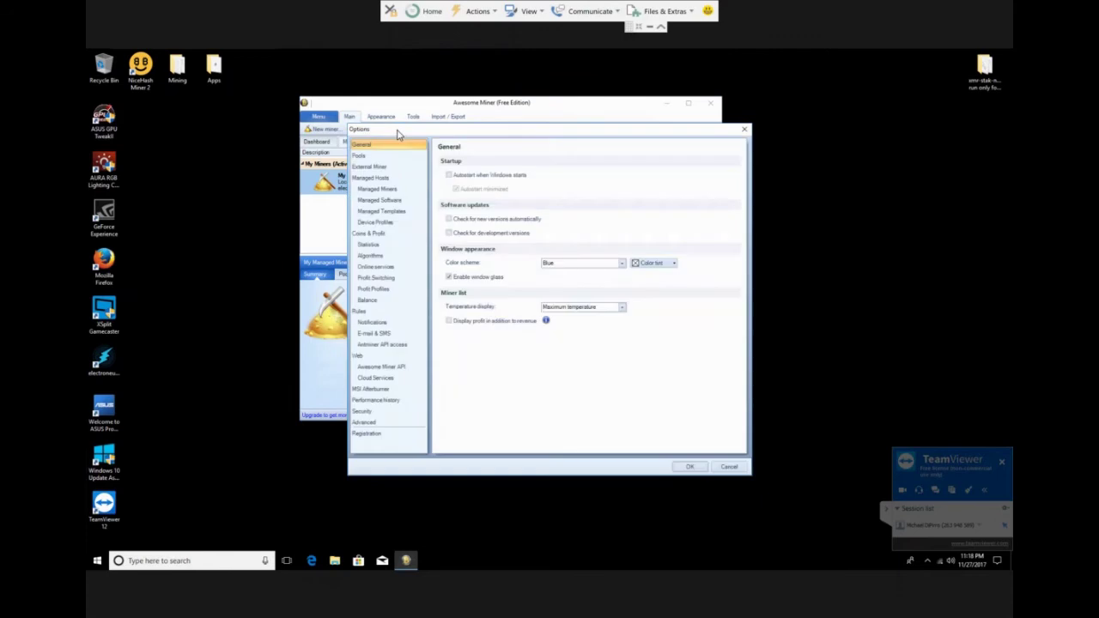
left_click(379, 156)
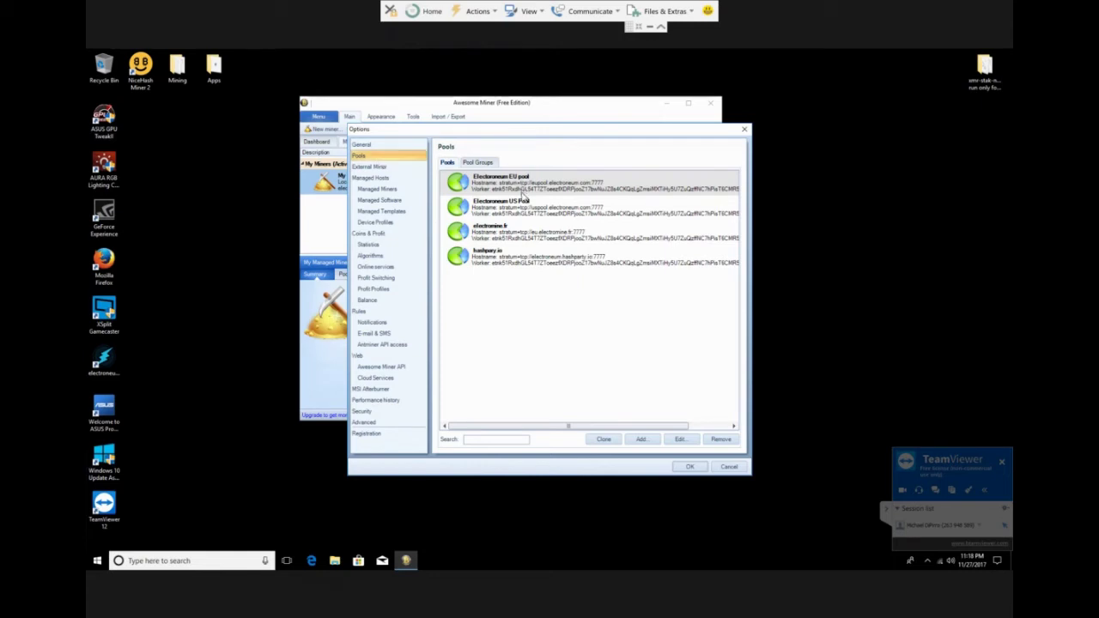
left_click(507, 228)
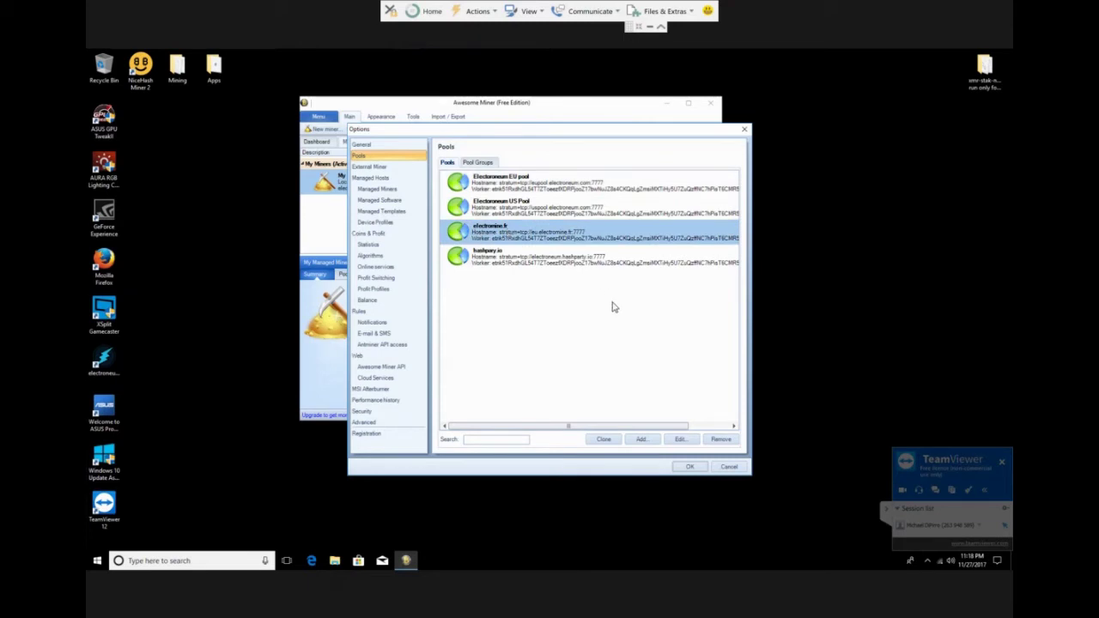
left_click(682, 440)
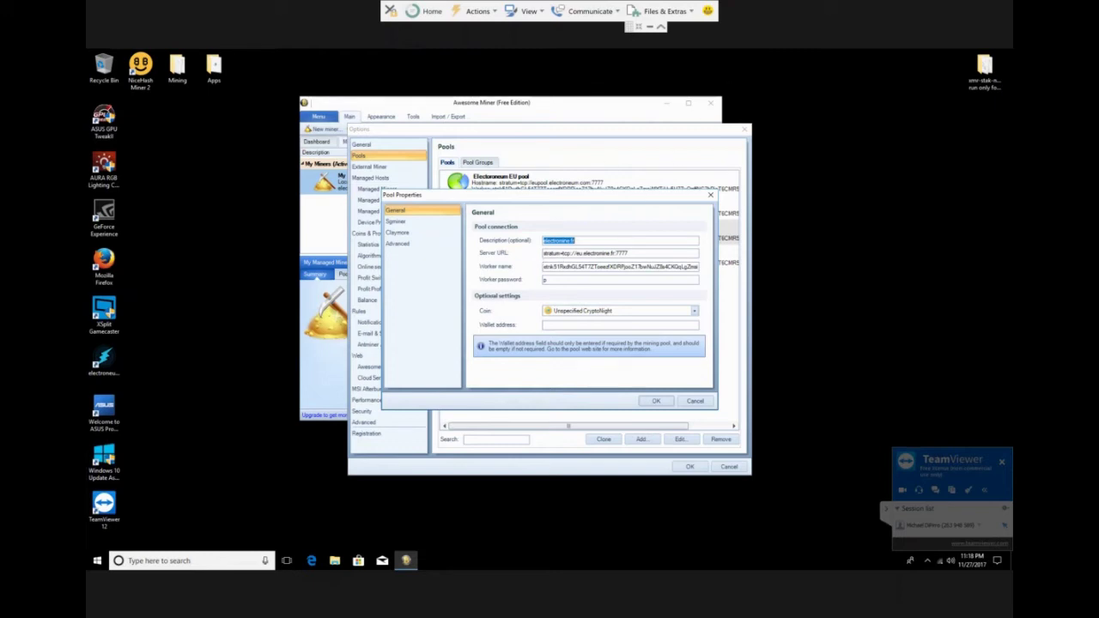
left_click(651, 29)
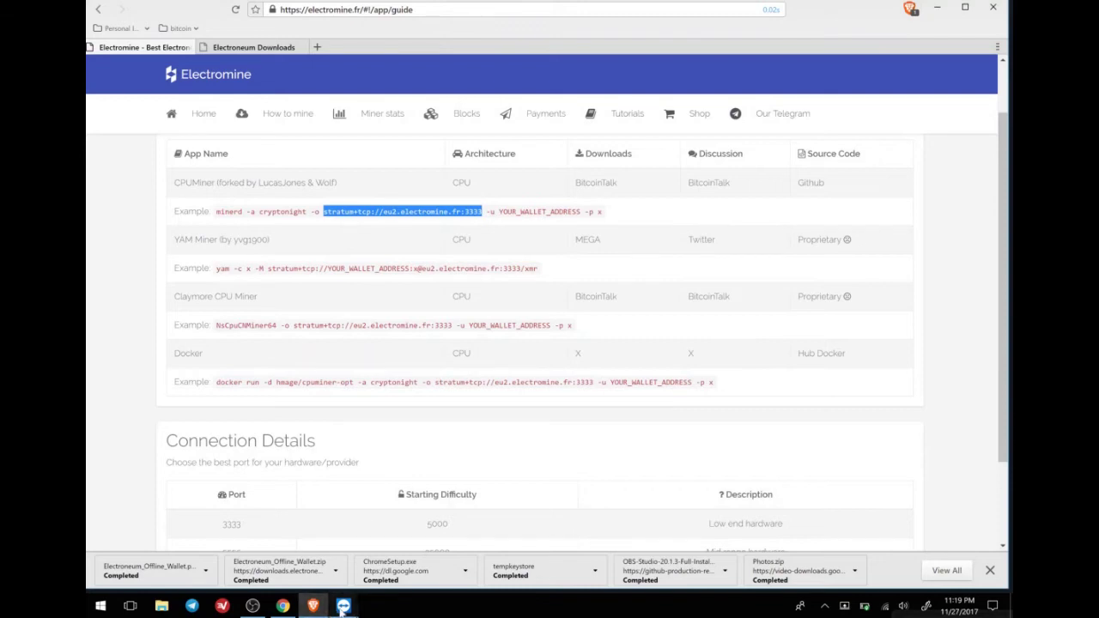
mouse_move(343, 606)
left_click(407, 568)
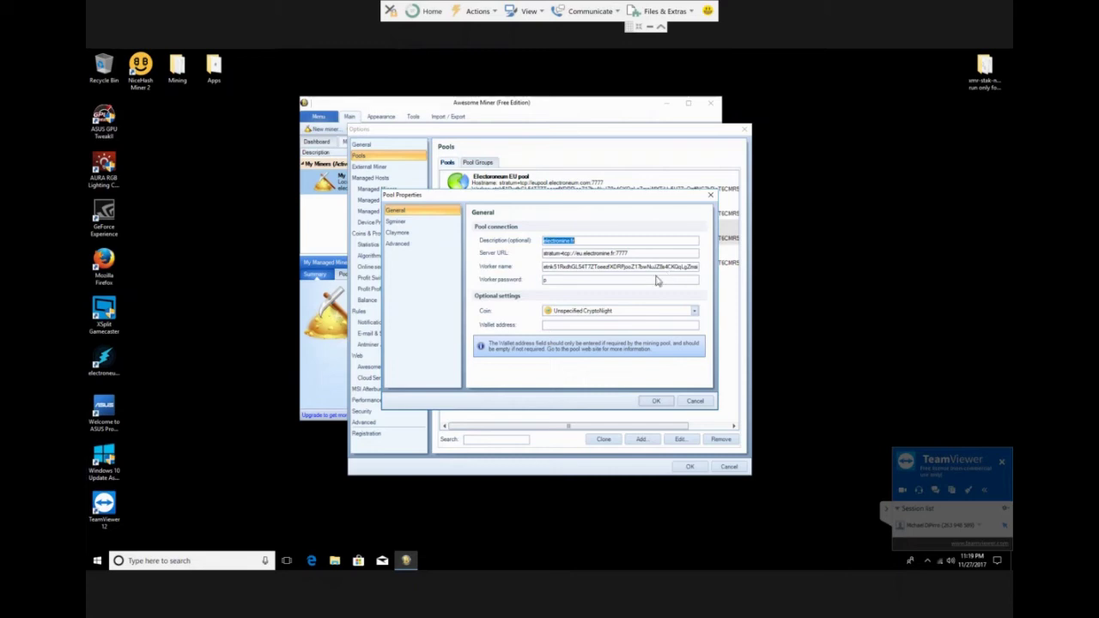
Cancel Pool Properties and Options, then open My Managed Miner's properties.
left_click(695, 401)
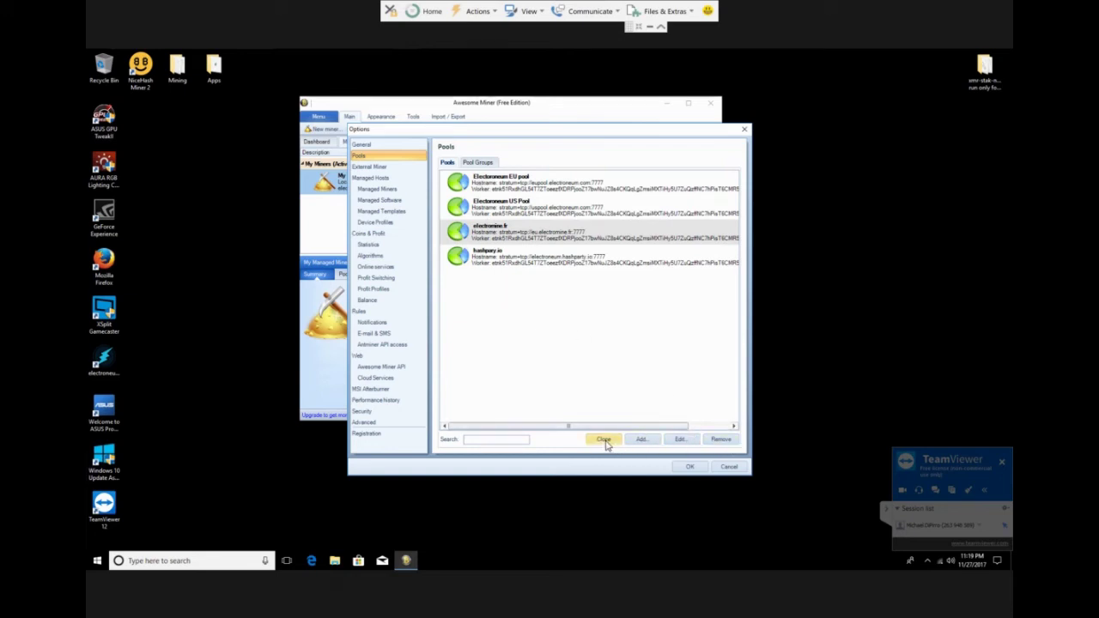
left_click(729, 466)
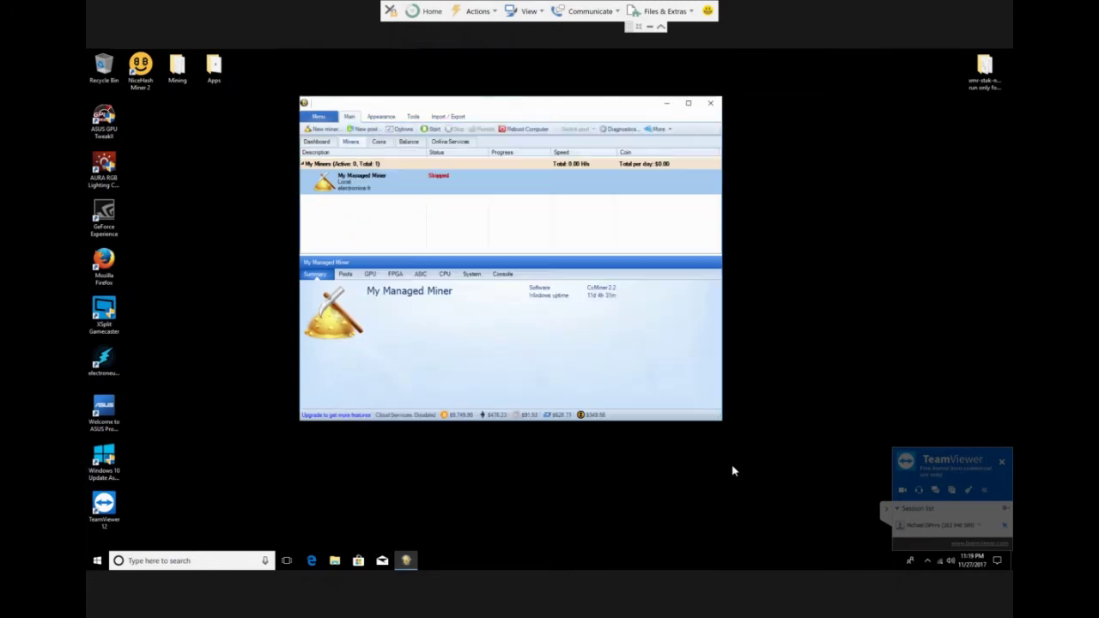
right_click(368, 186)
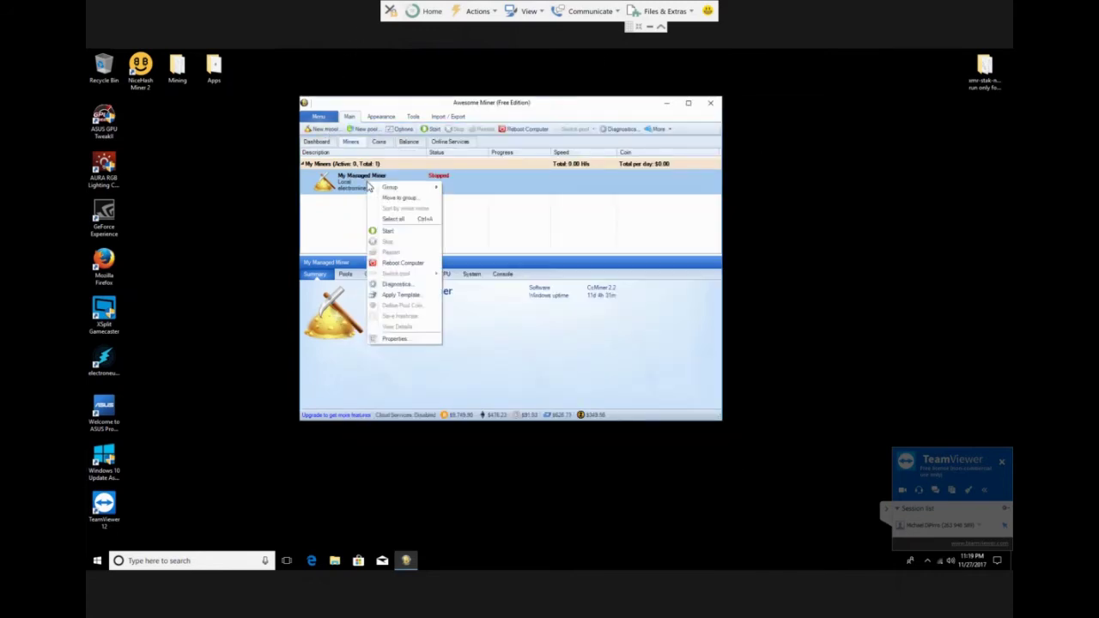
left_click(398, 341)
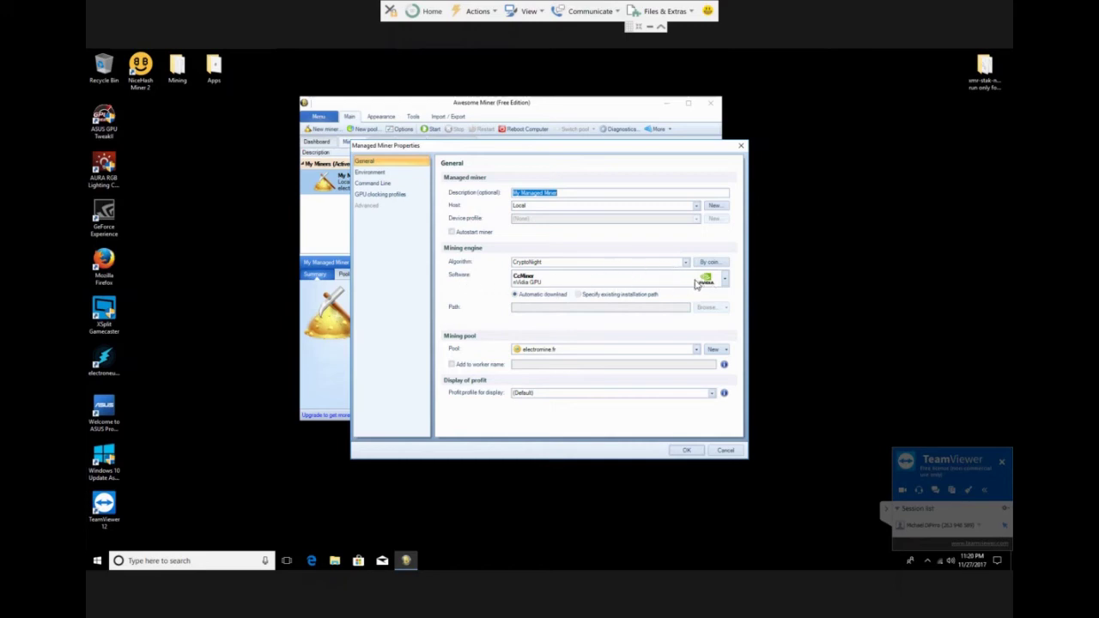
Keep CcMiner selected as the mining software and close the Managed Miner Properties dialog.
left_click(608, 285)
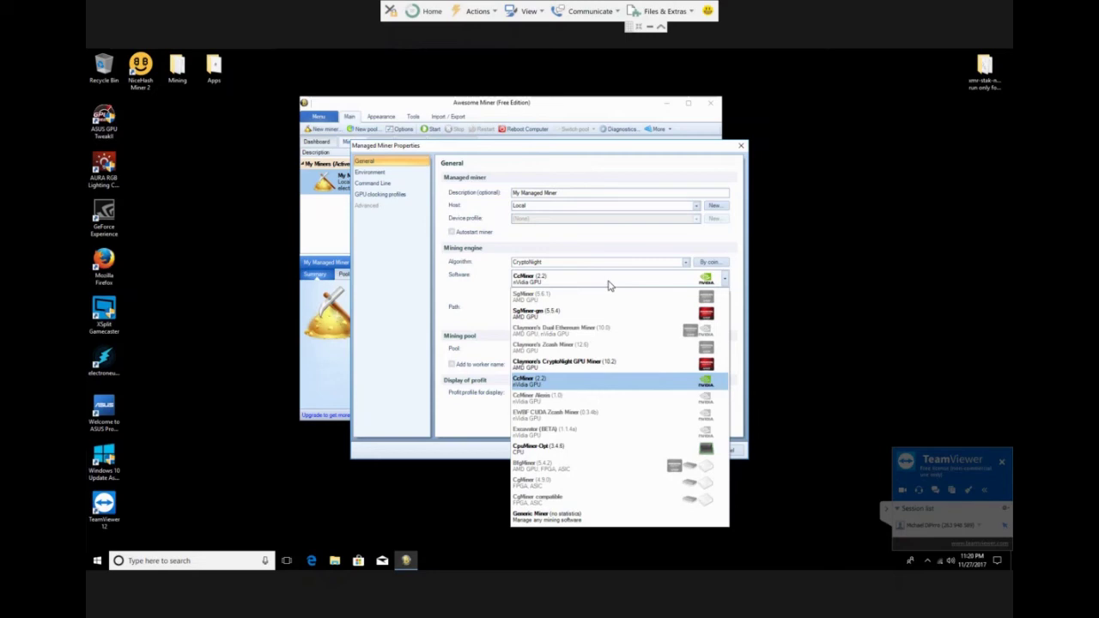
left_click(511, 237)
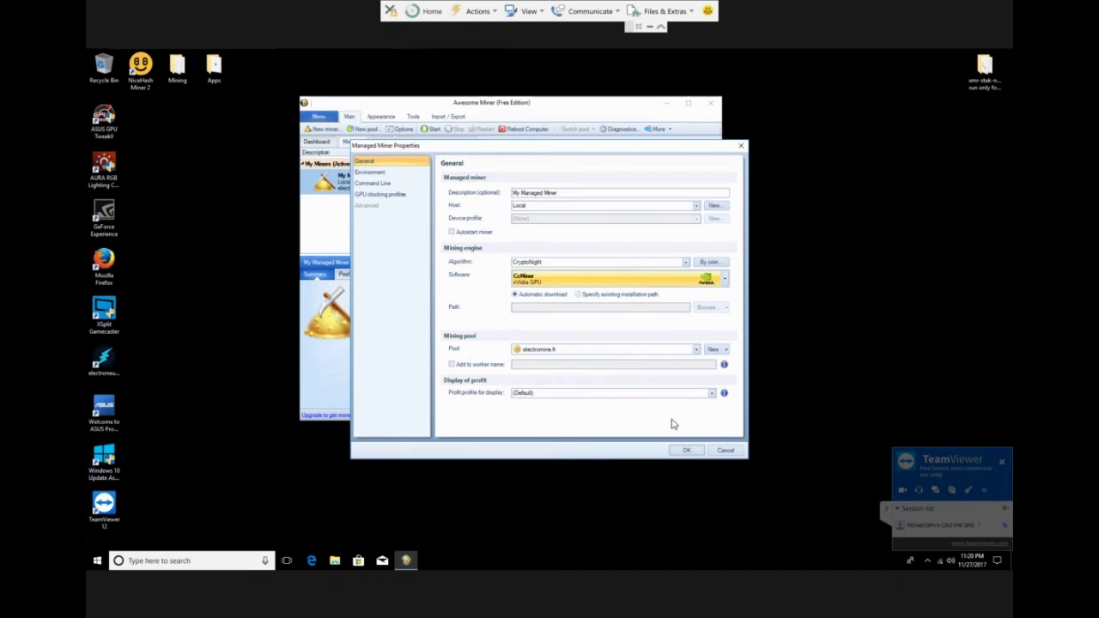
left_click(726, 449)
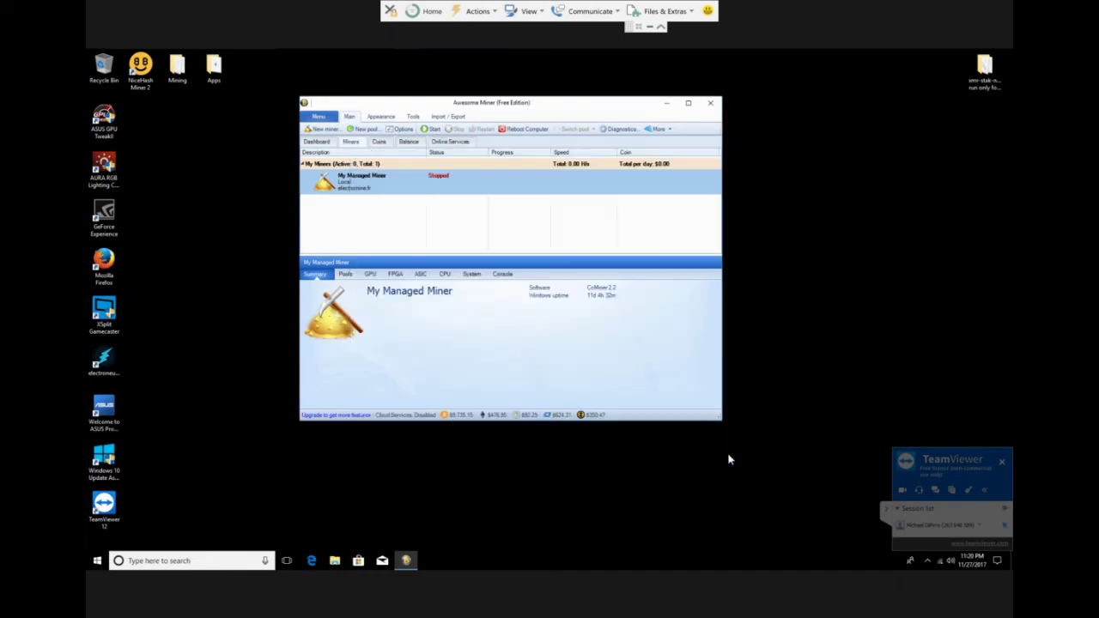
Start My Managed Miner so CcMiner hashes on electromine.fr, then minimise TeamViewer.
left_click(423, 131)
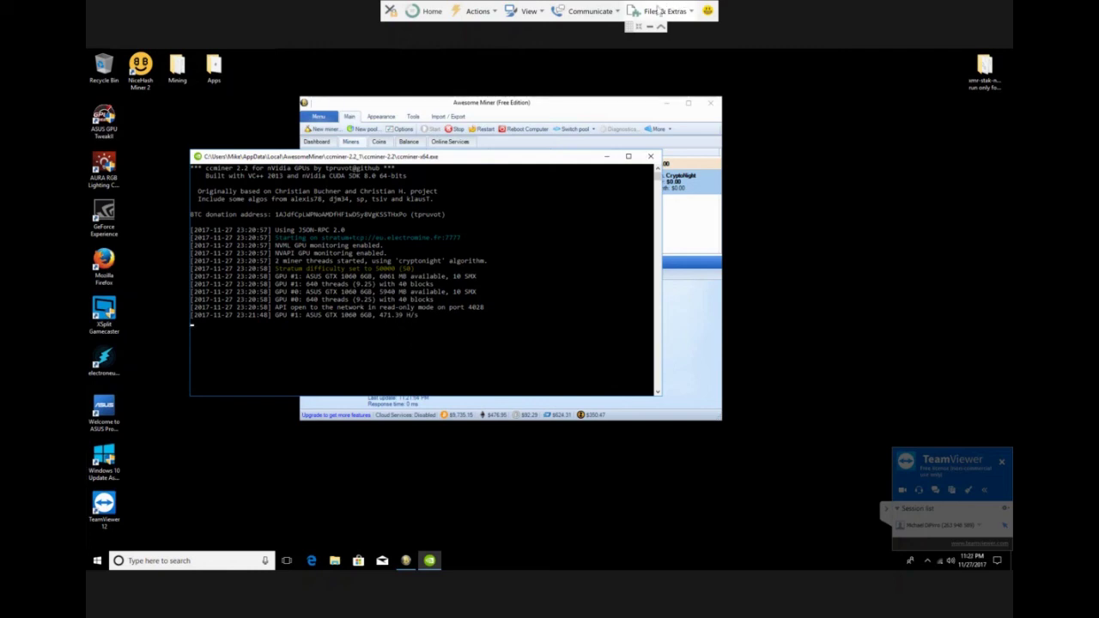
left_click(648, 29)
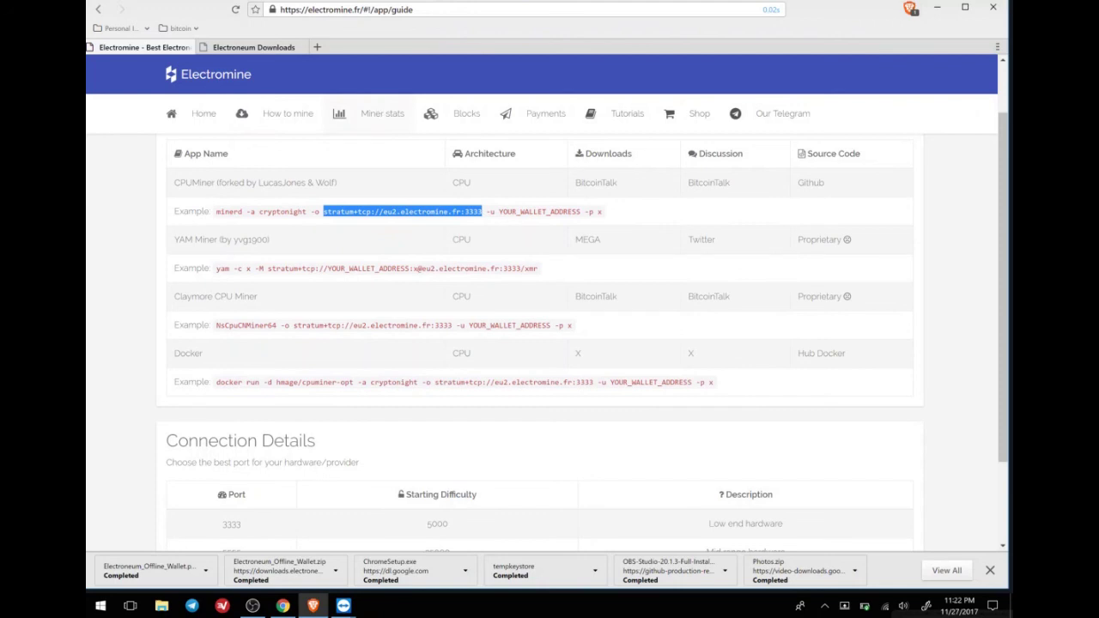
View the wallet's Electromine miner stats at 0 H/sec, then return to the remote ccminer console.
left_click(362, 117)
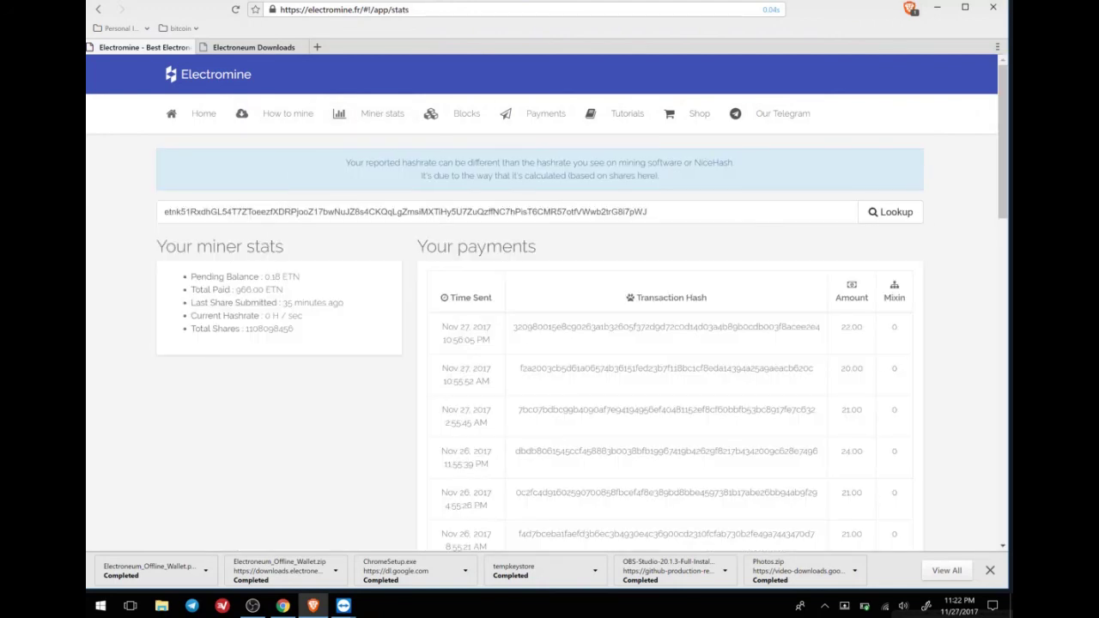
double_click(277, 212)
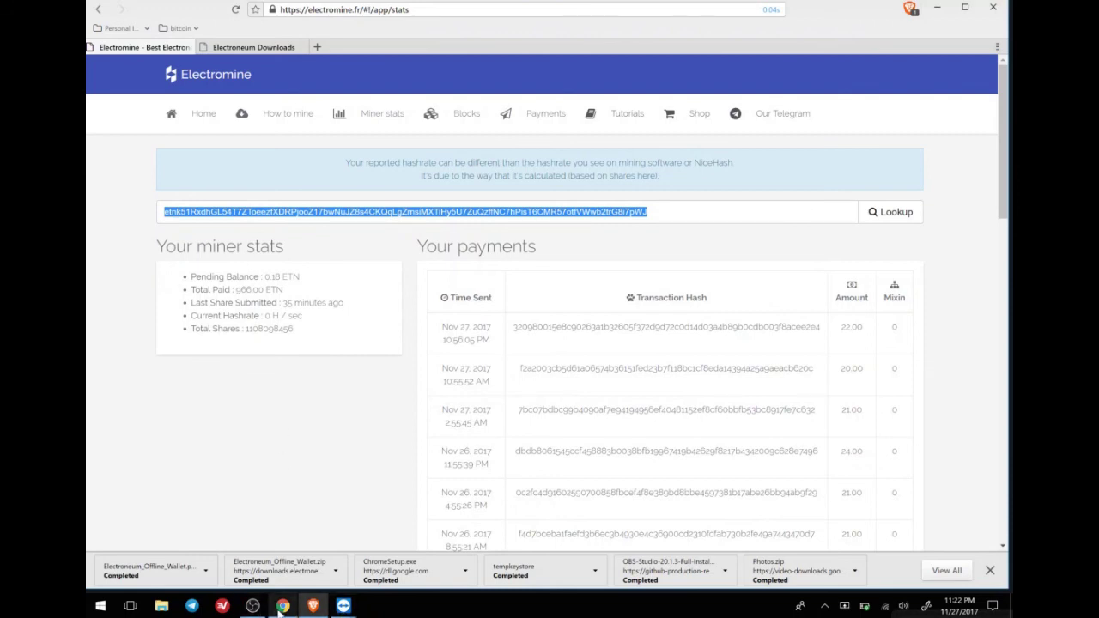
left_click(353, 607)
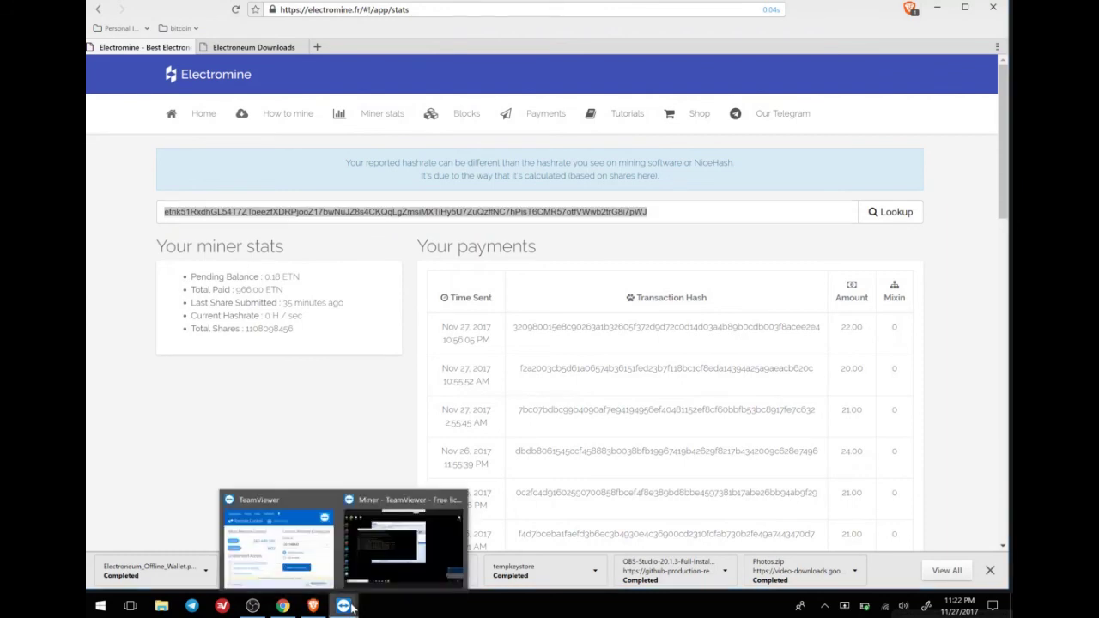
left_click(442, 539)
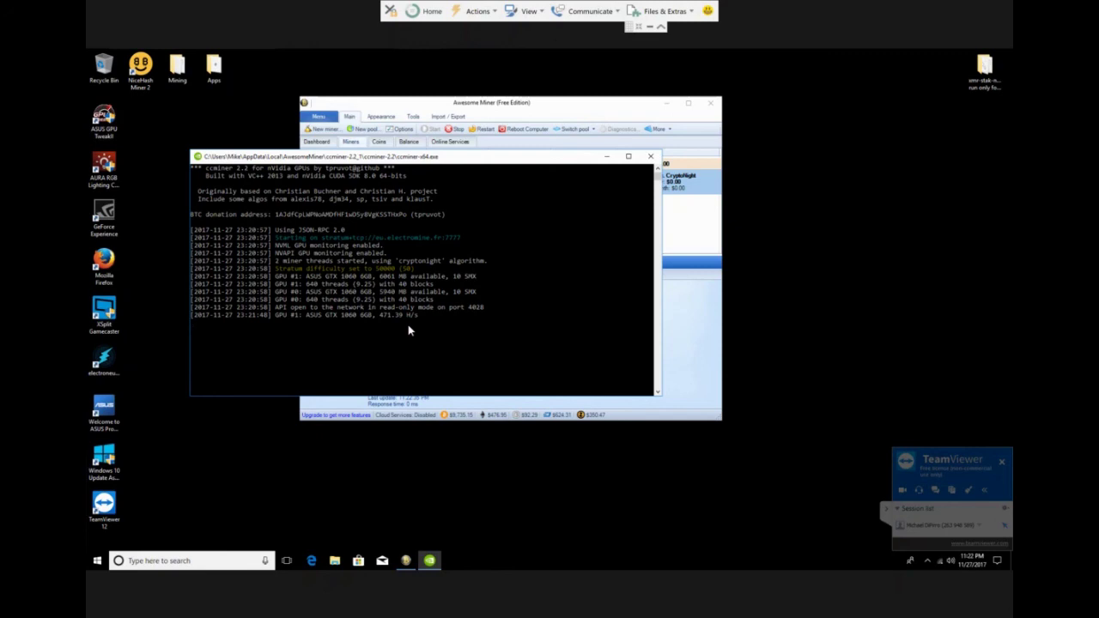
Look up the wallet again and reload until stats show 83.33 H/sec and a recent share.
left_click(649, 27)
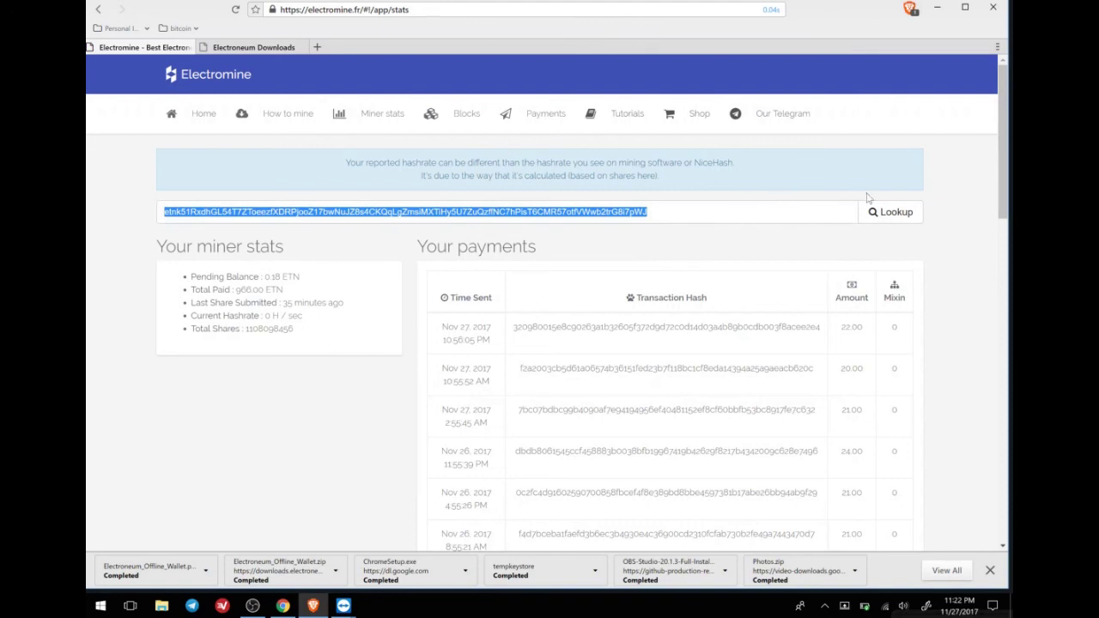
left_click(893, 211)
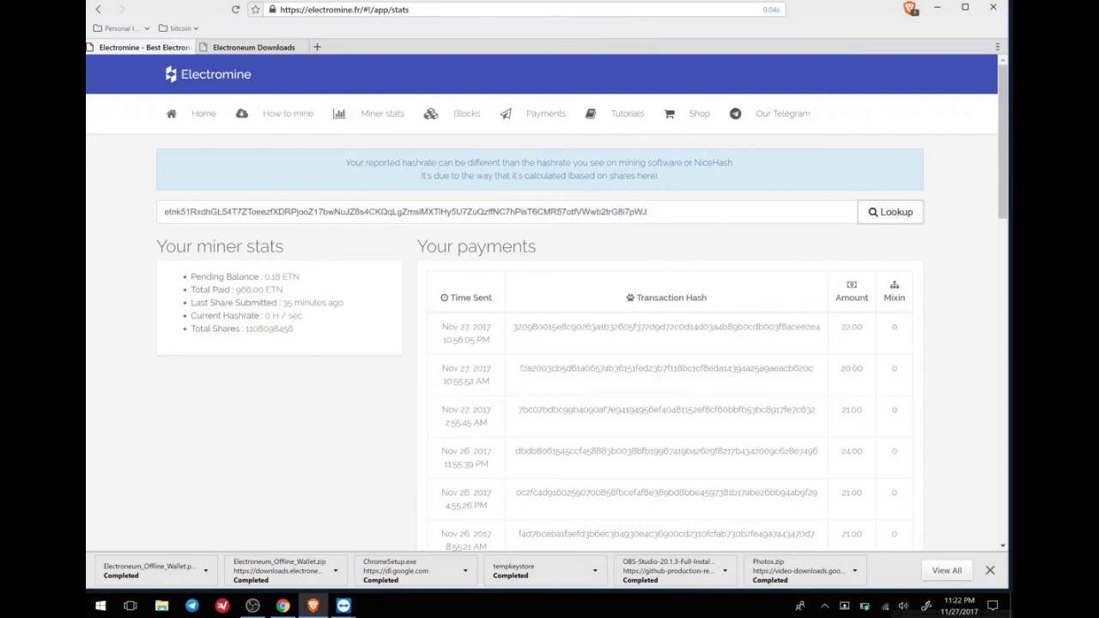
left_click(893, 212)
left_click(235, 10)
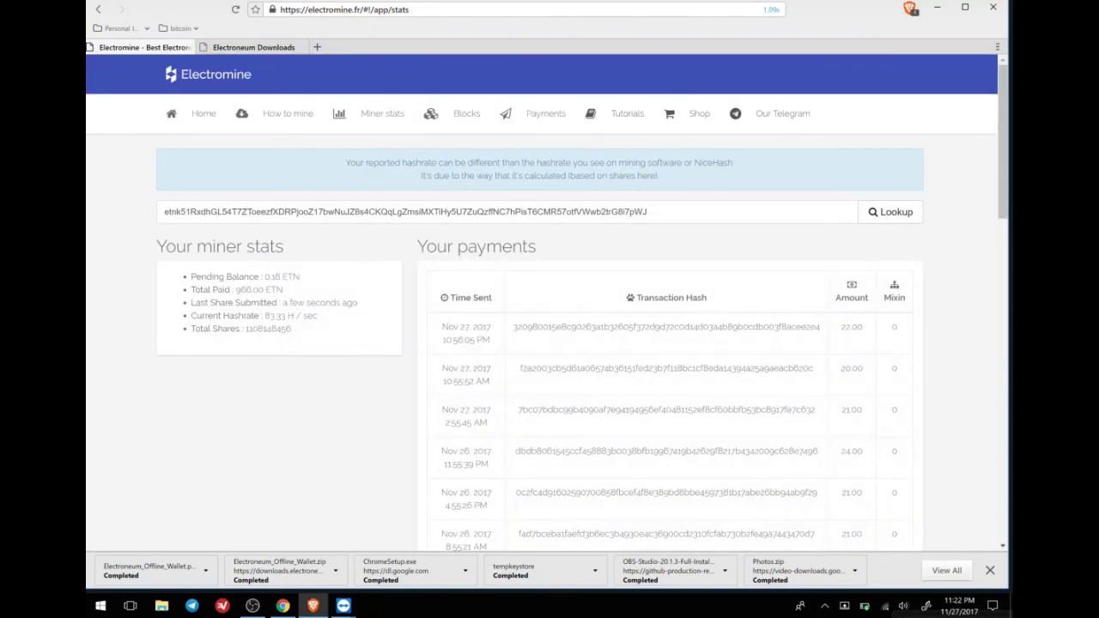
left_click_drag(220, 302, 281, 303)
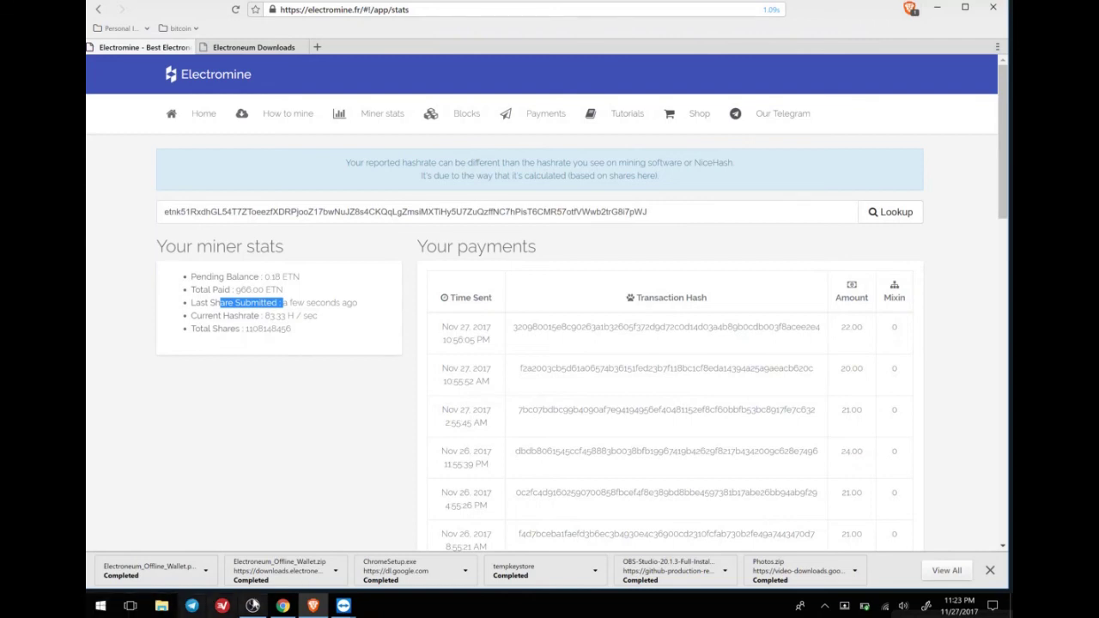
Toggle the OBS Studio window down and back up over the Electromine stats page.
left_click(254, 605)
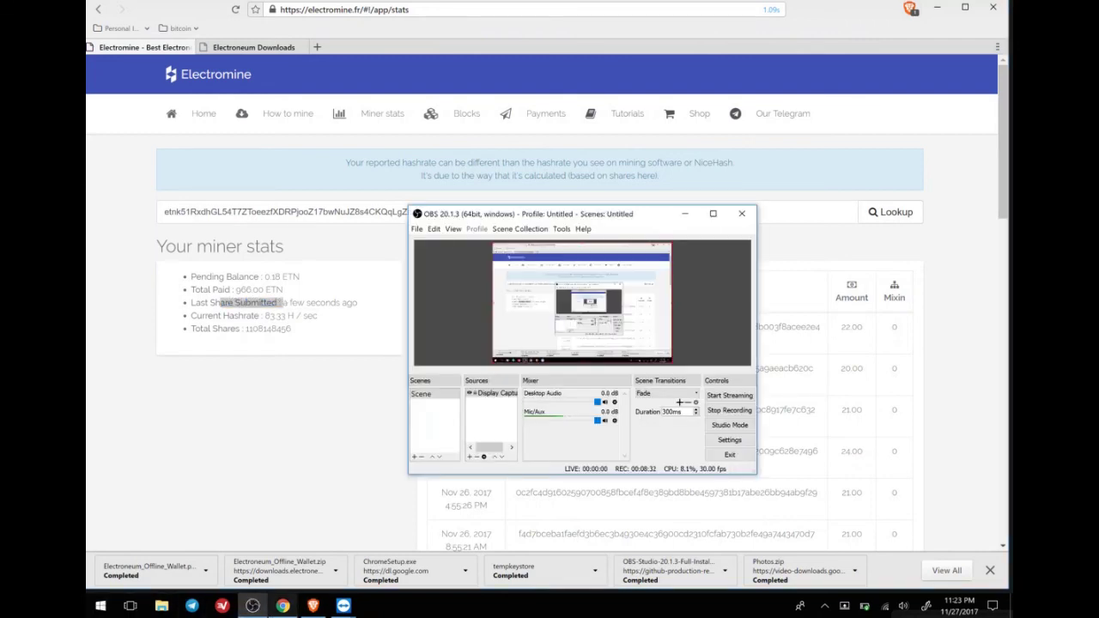
left_click(247, 609)
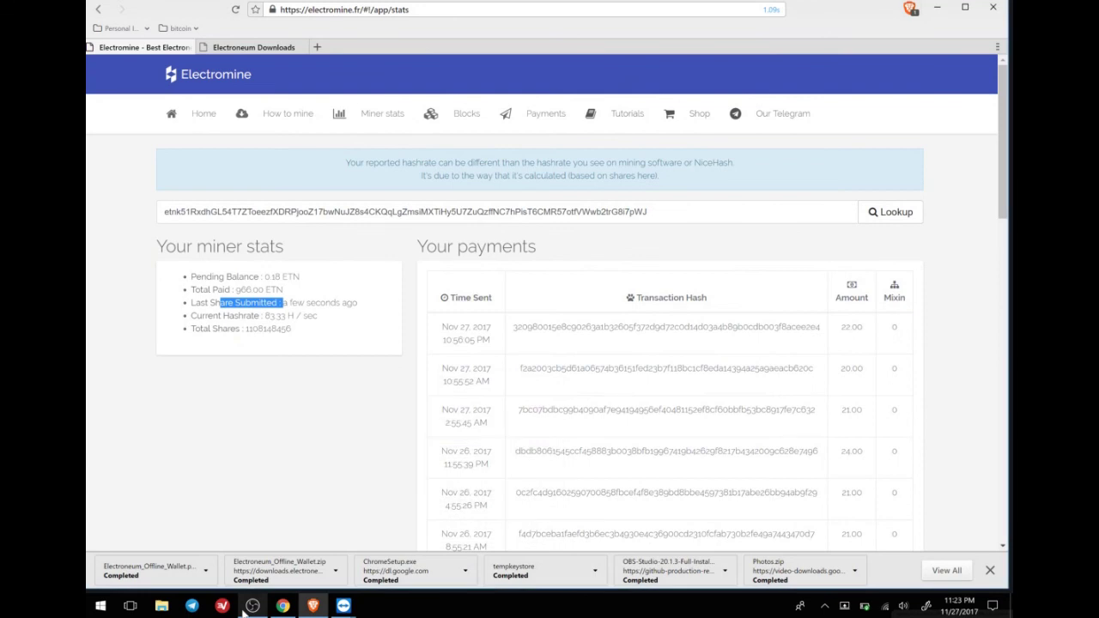
left_click(247, 608)
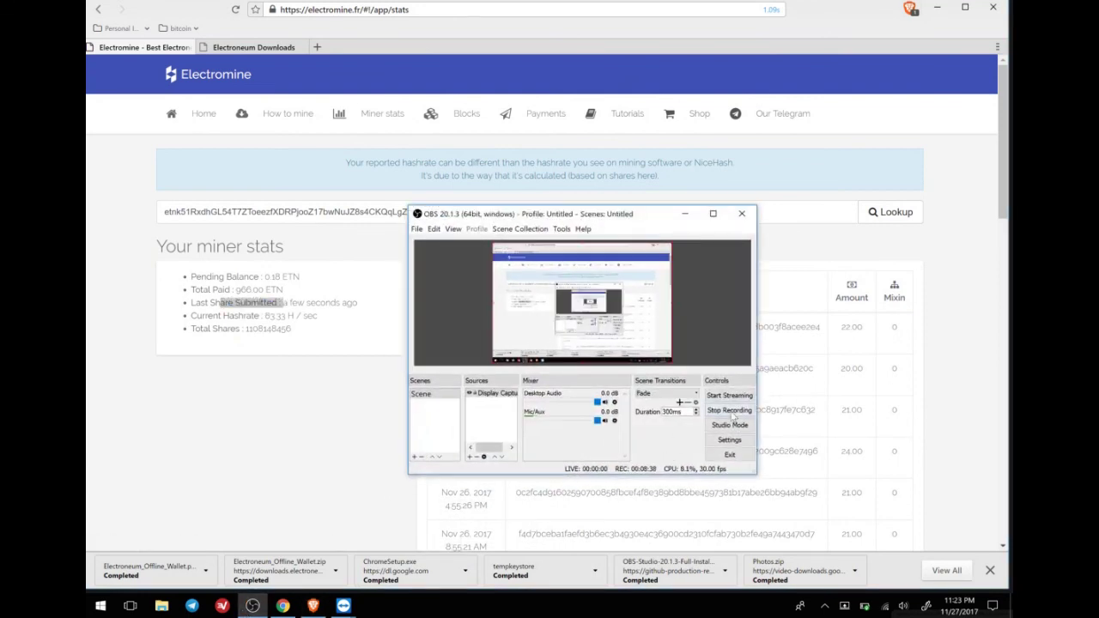